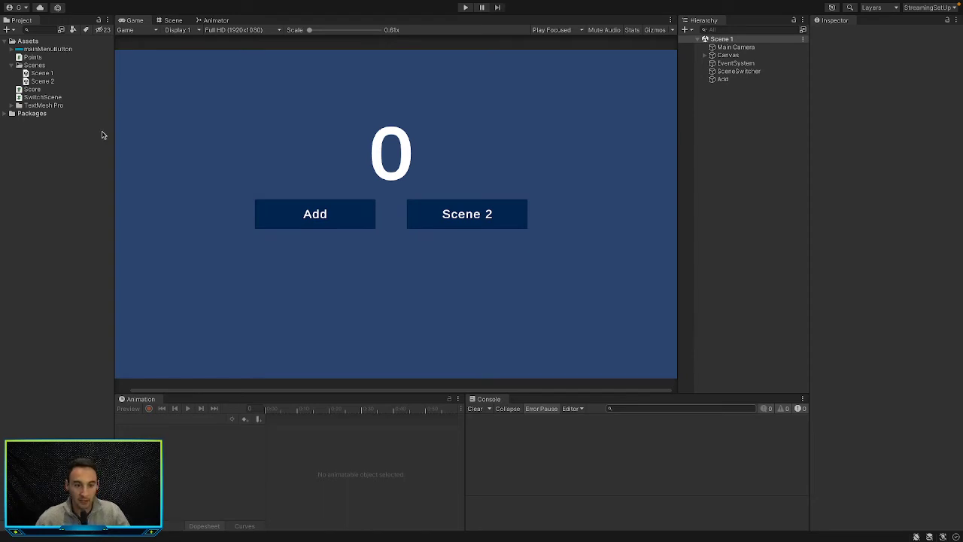
# Inspect the mainMenuButton sprite's import settings, view mainMenuButton.png in Preview, and return to Unity
pyautogui.click(54, 50)
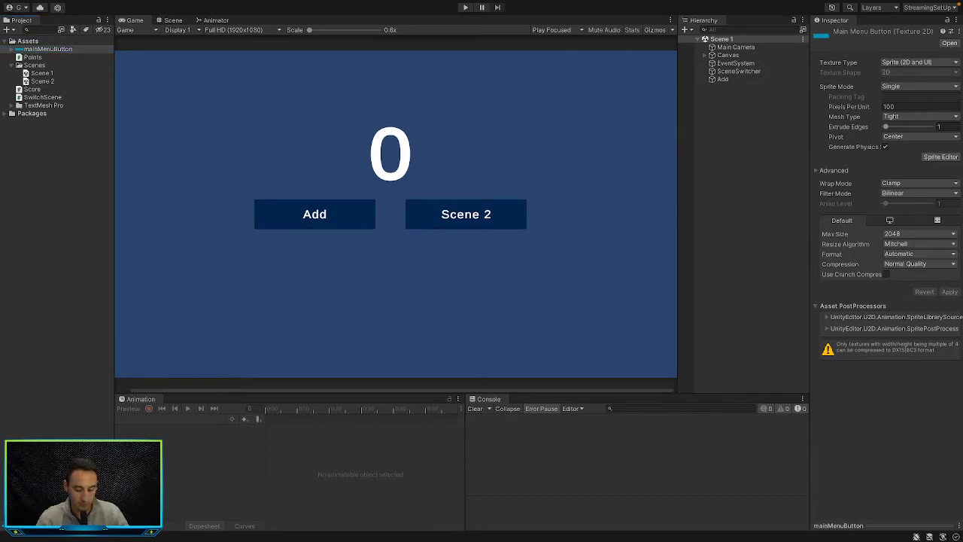
pyautogui.hotkey('ctrl', 'Up')
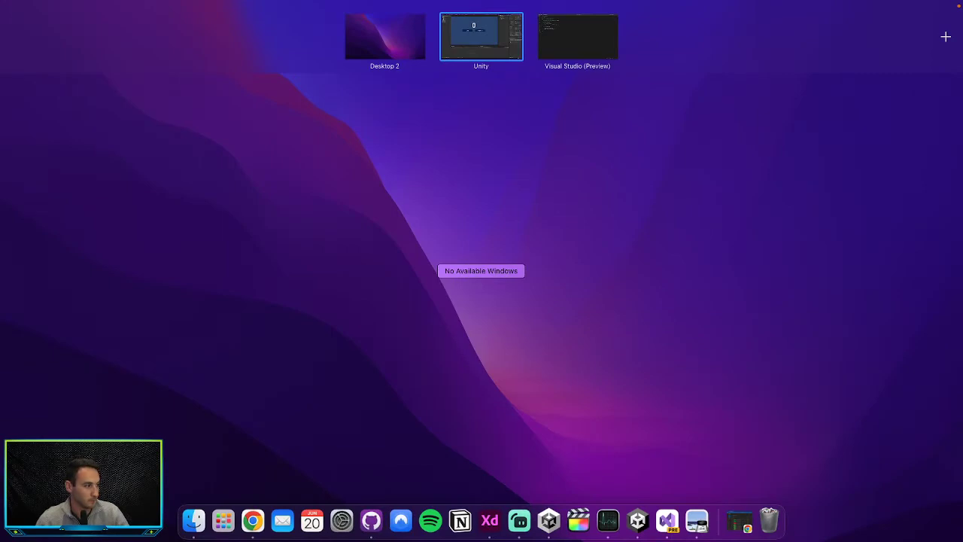
pyautogui.press('Escape')
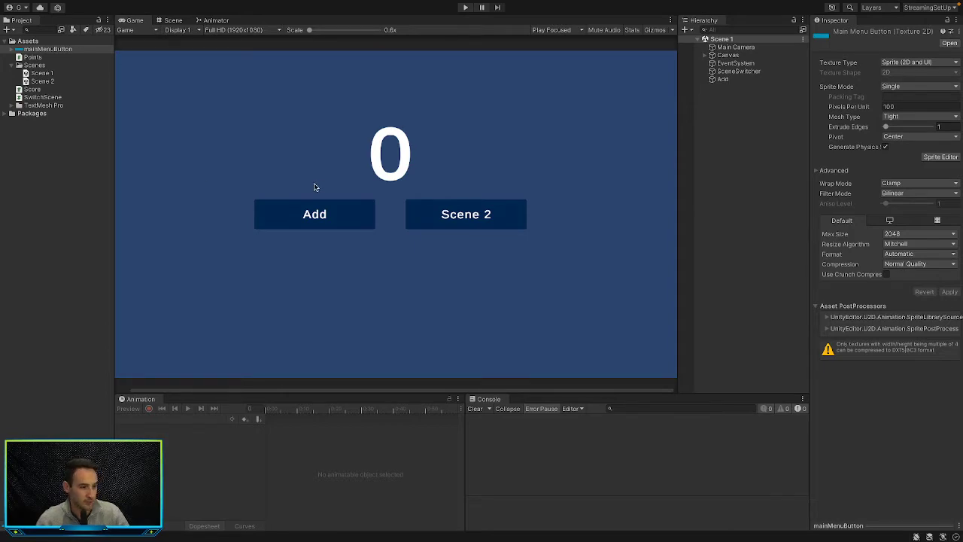
pyautogui.hotkey('ctrl', 'Up')
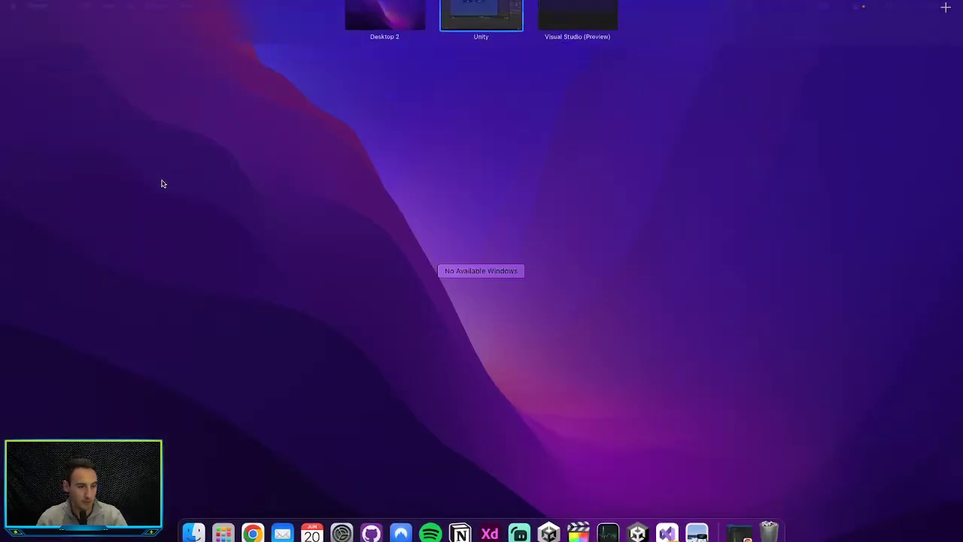
pyautogui.click(162, 184)
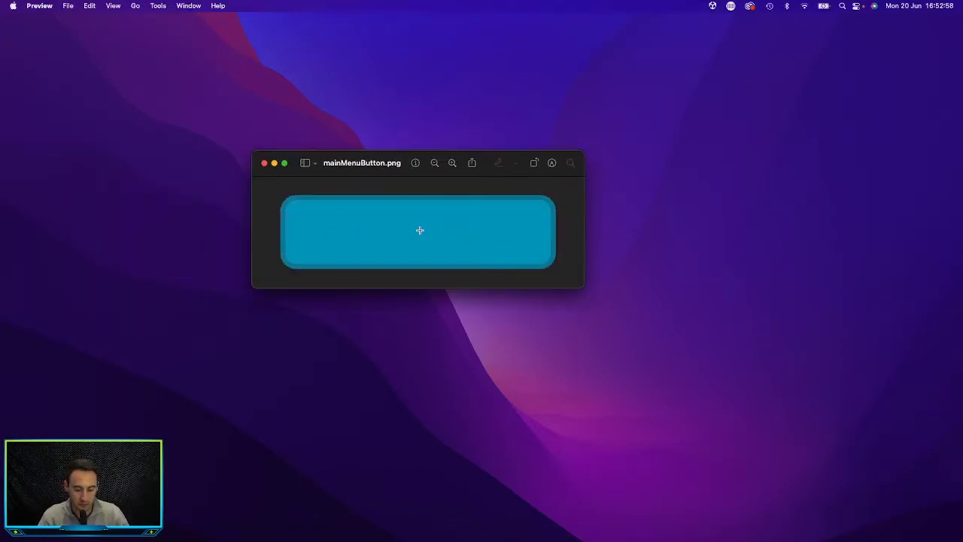
pyautogui.hotkey('ctrl', 'Right')
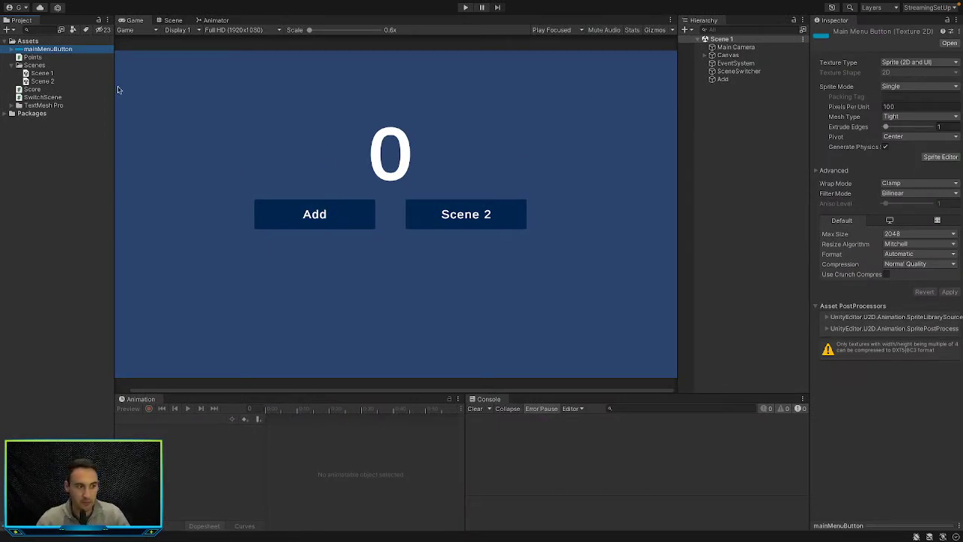
# Assign the mainMenuButton sprite as the source image of both AddButton and scene2Button under the Canvas
pyautogui.click(706, 55)
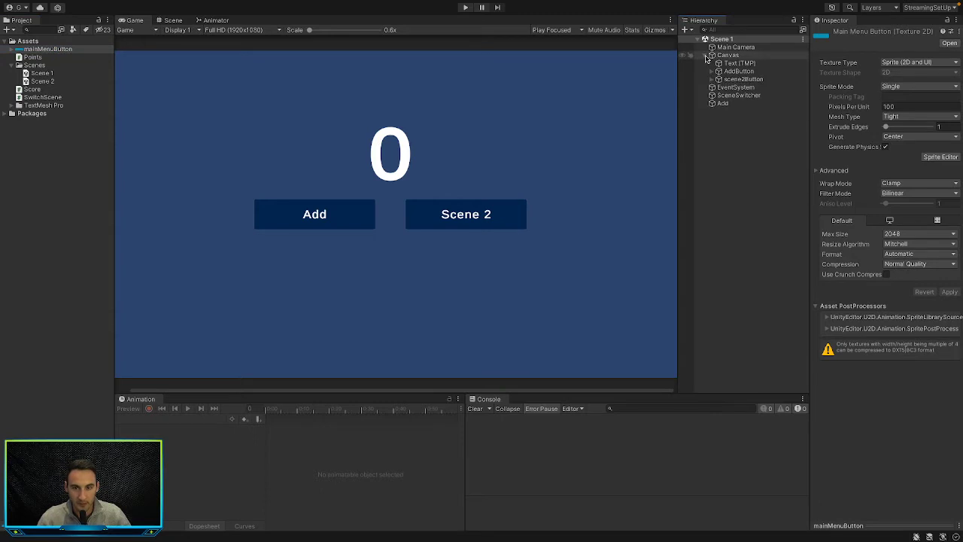
pyautogui.click(744, 72)
pyautogui.click(711, 71)
pyautogui.click(711, 88)
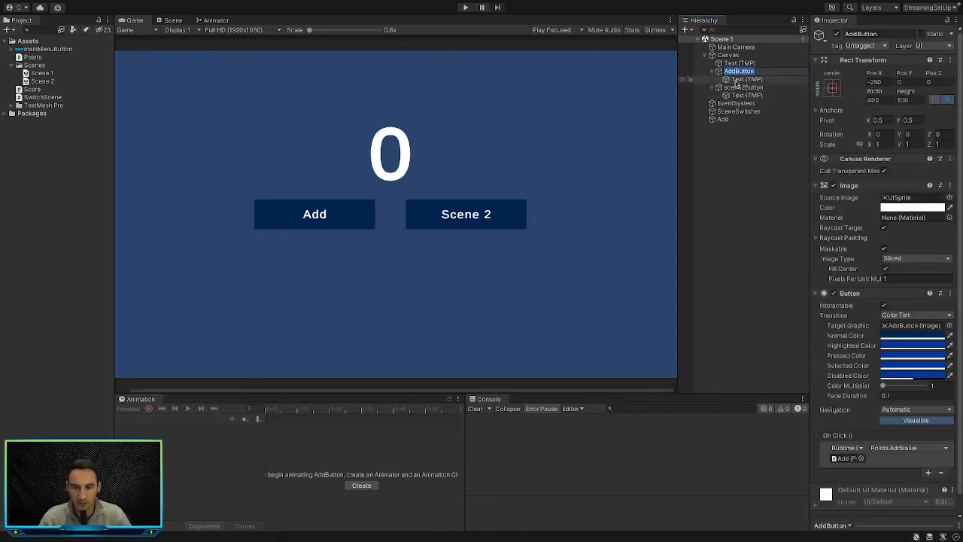
pyautogui.keyDown('ctrl'); pyautogui.click(743, 88); pyautogui.keyUp('ctrl')
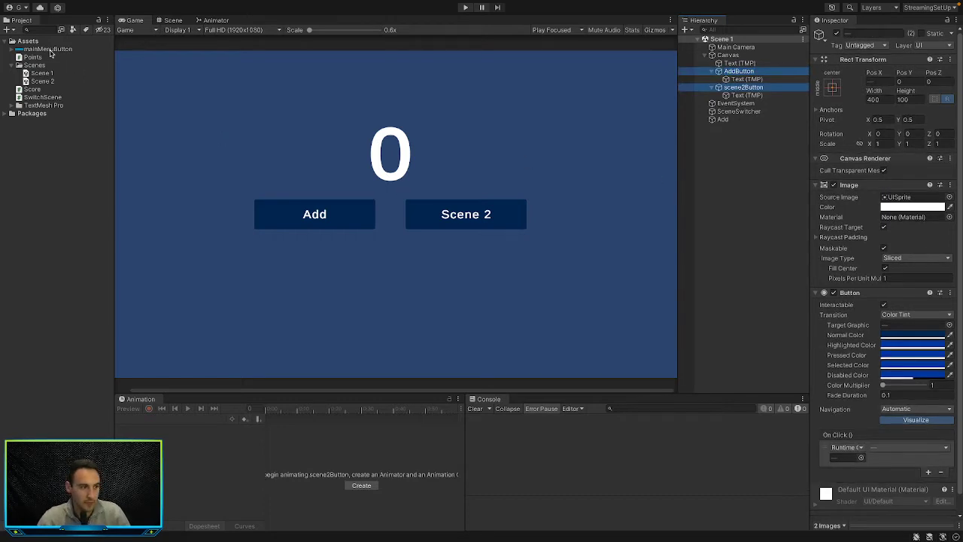
pyautogui.moveTo(49, 52); pyautogui.dragTo(914, 198)
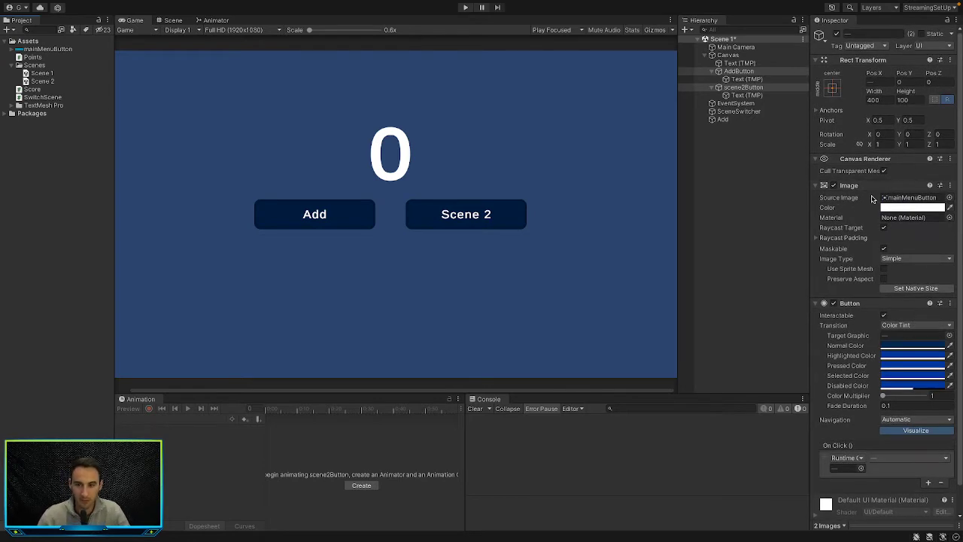
pyautogui.scroll(1, 366, 223)
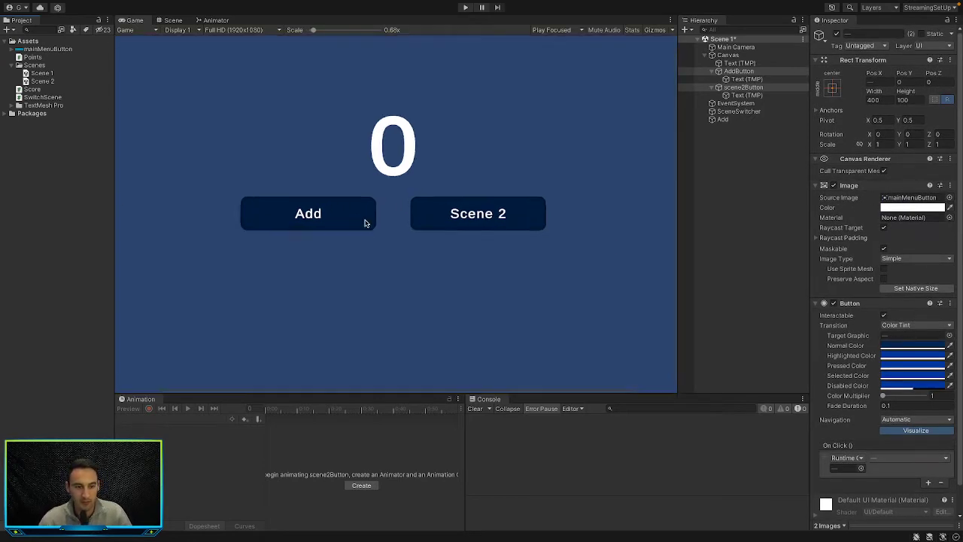
pyautogui.scroll(-2, 366, 223)
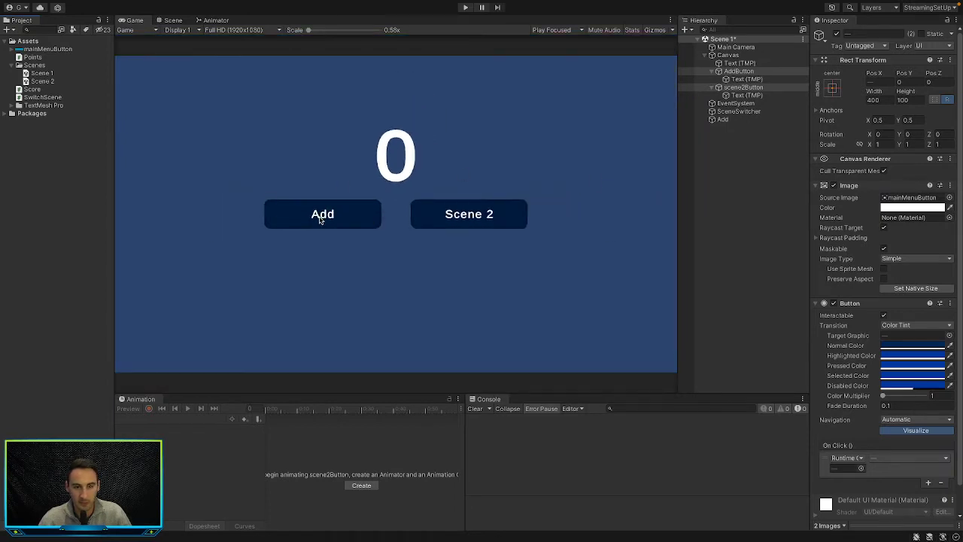
# Set the Normal Color of both selected buttons to white (FFFFFF)
pyautogui.click(919, 345)
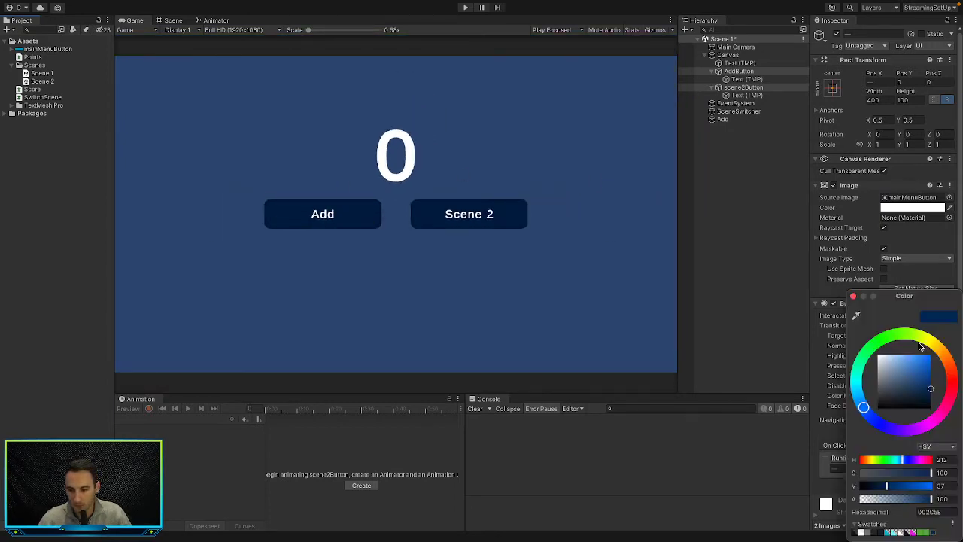
pyautogui.moveTo(890, 370); pyautogui.dragTo(860, 335)
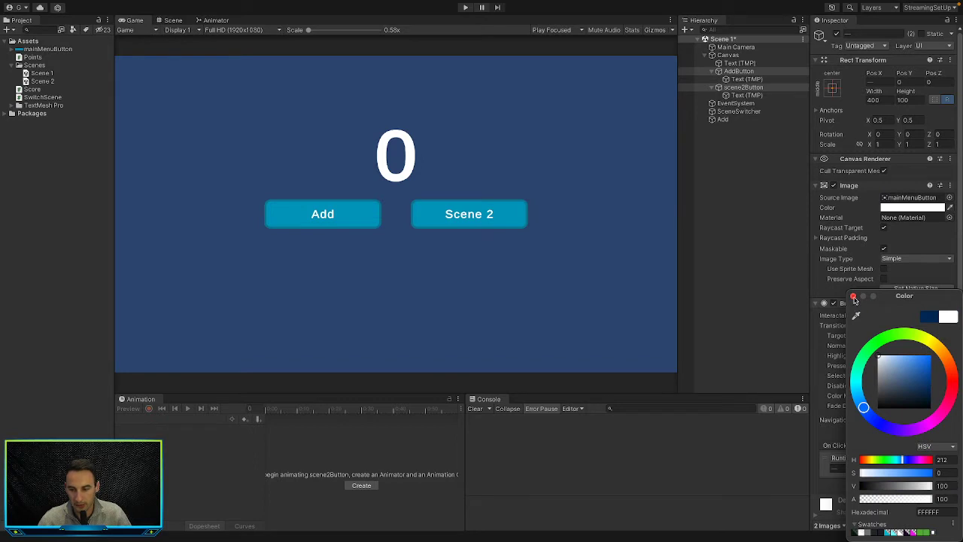
pyautogui.click(854, 299)
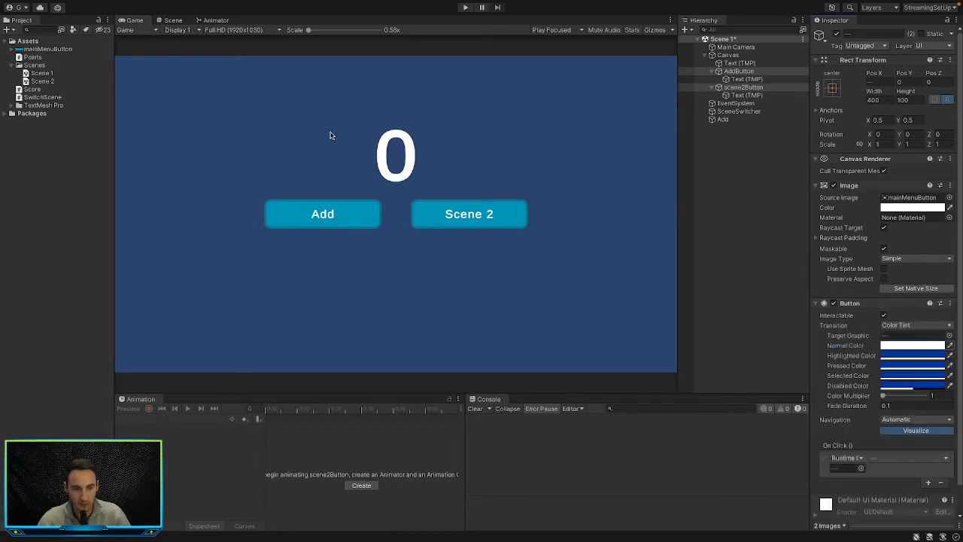
pyautogui.scroll(1, 529, 287)
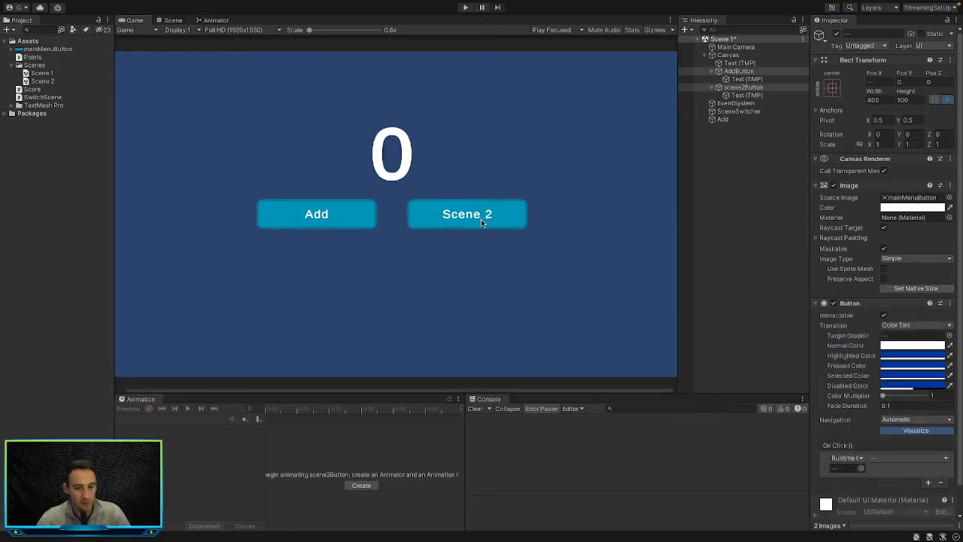
pyautogui.scroll(-1, 587, 164)
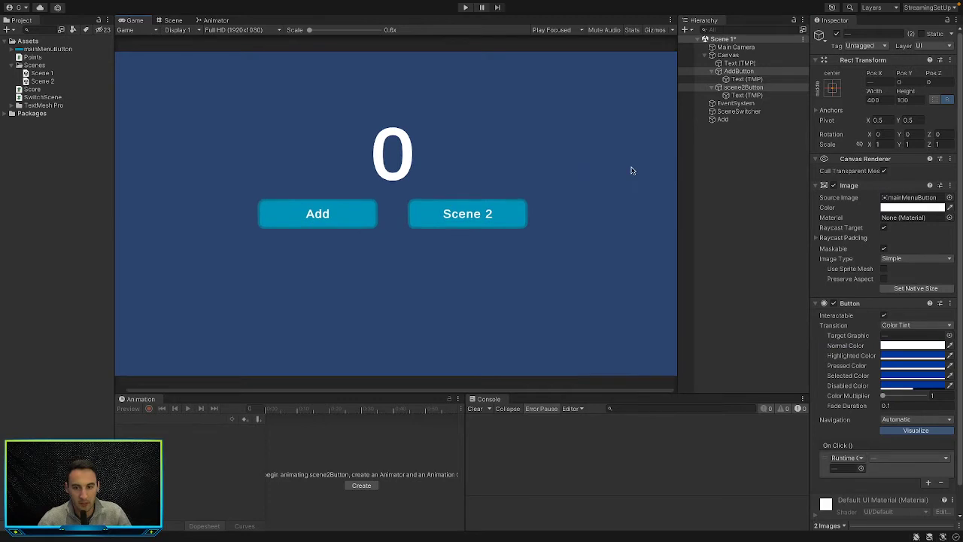
# Run the game to test the Add button and switching between Scene 1 and Scene 2, and stop play mode
pyautogui.click(466, 7)
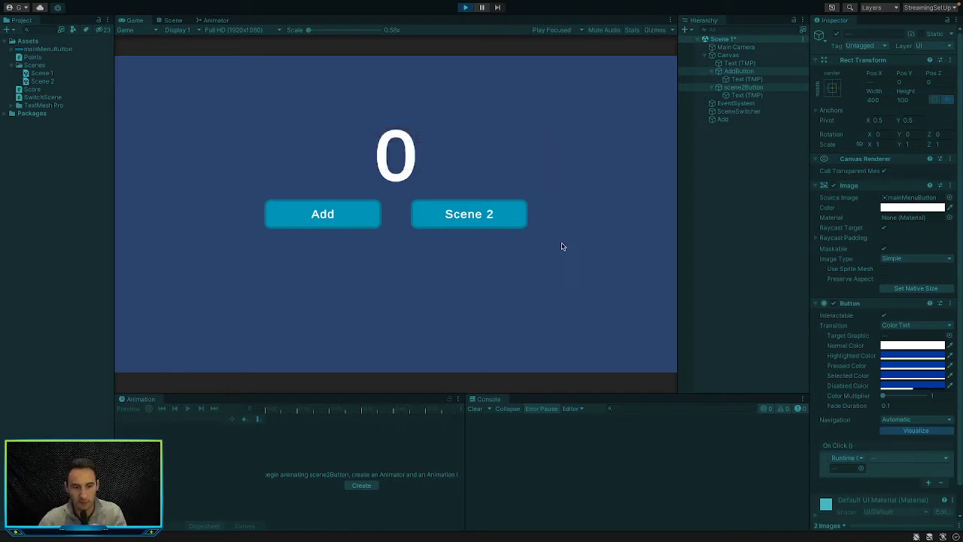
pyautogui.click(452, 210)
pyautogui.click(326, 223)
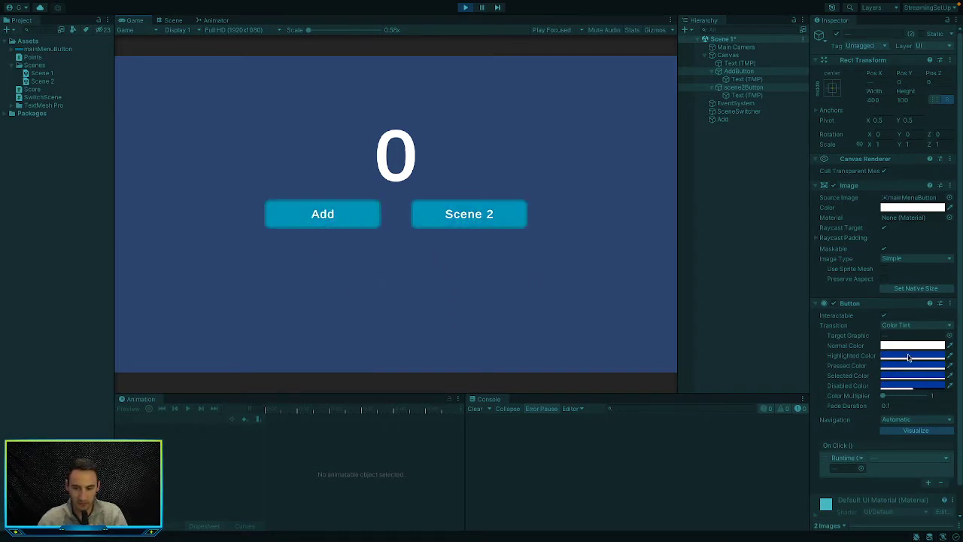
pyautogui.click(488, 216)
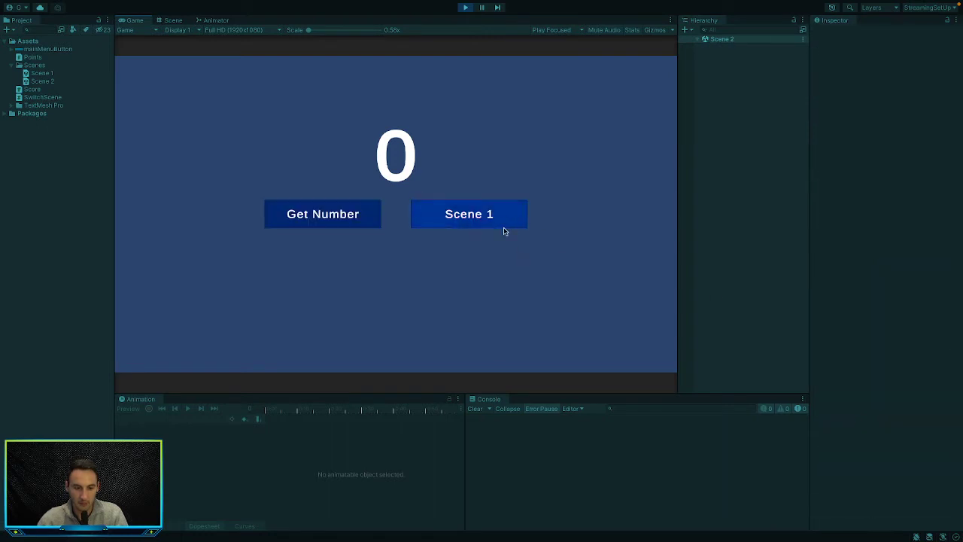
pyautogui.click(516, 224)
pyautogui.click(354, 214)
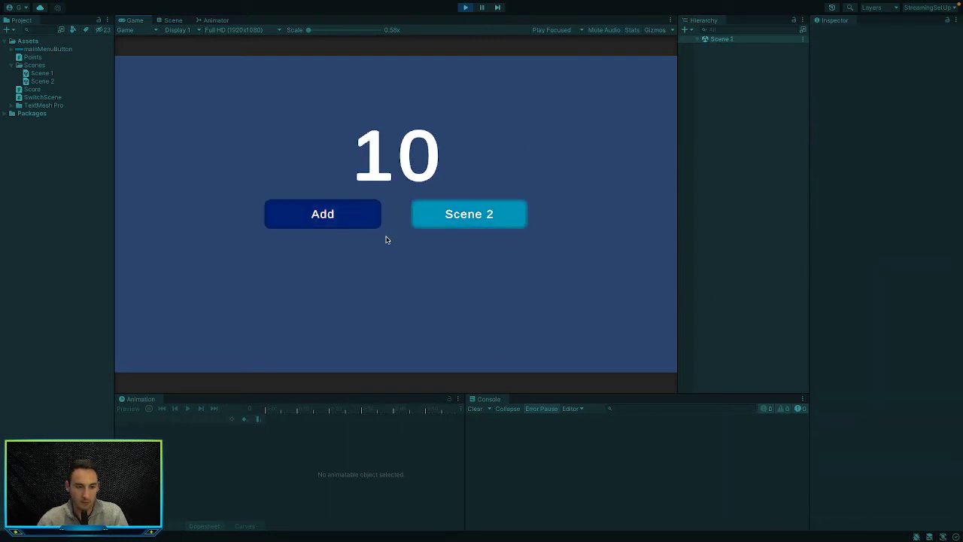
pyautogui.click(344, 216)
pyautogui.click(344, 218)
pyautogui.click(343, 218)
pyautogui.click(344, 219)
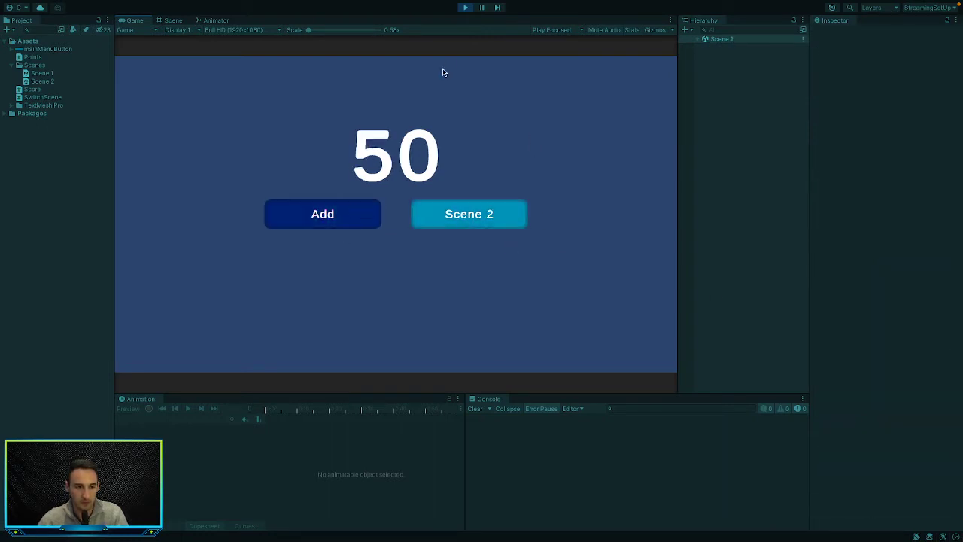
pyautogui.click(465, 8)
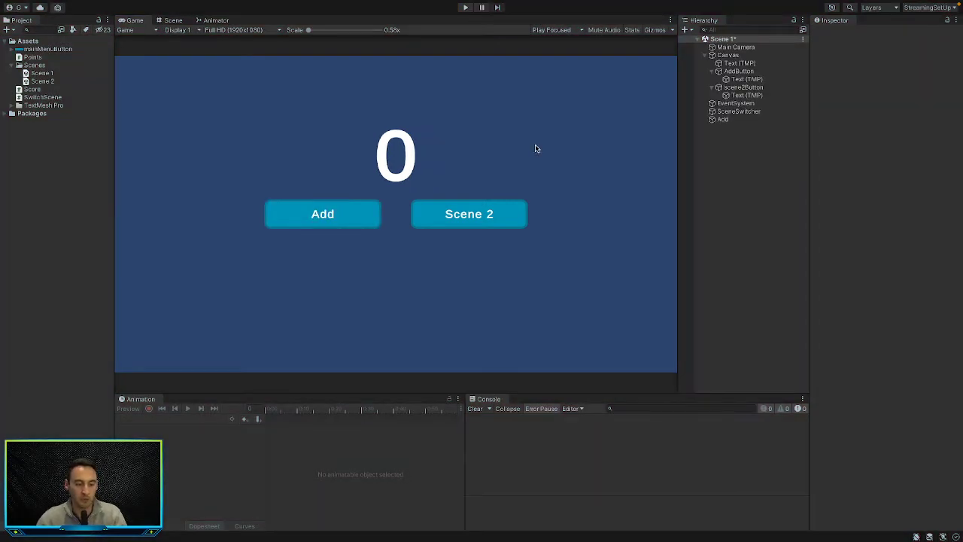
# Change the button transition of both AddButton and scene2Button to Animation
pyautogui.click(731, 71)
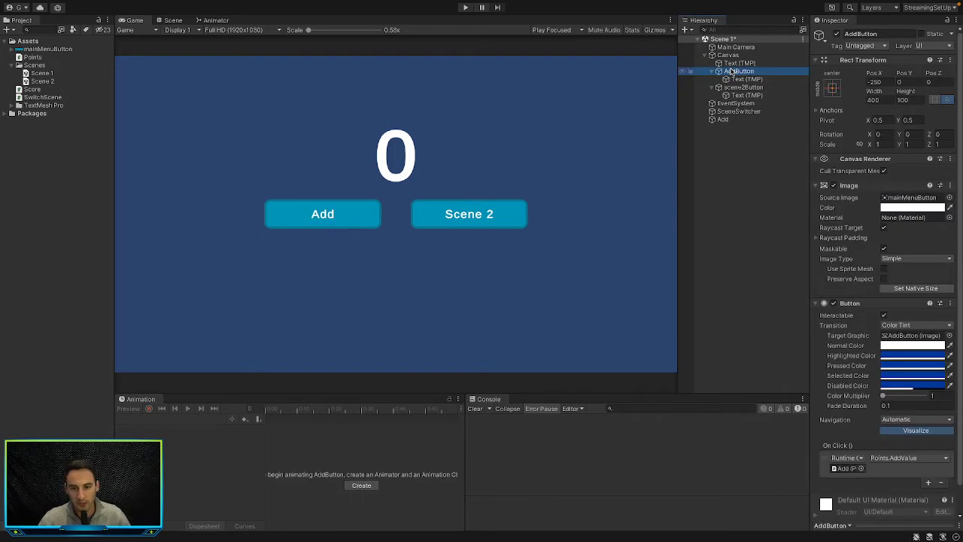
pyautogui.keyDown('ctrl'); pyautogui.click(744, 88); pyautogui.keyUp('ctrl')
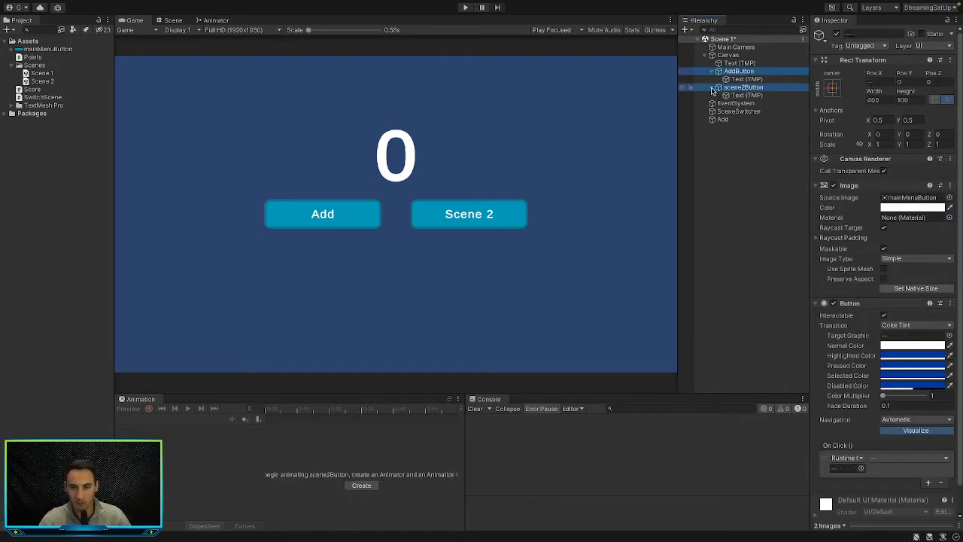
pyautogui.click(716, 88)
pyautogui.click(715, 71)
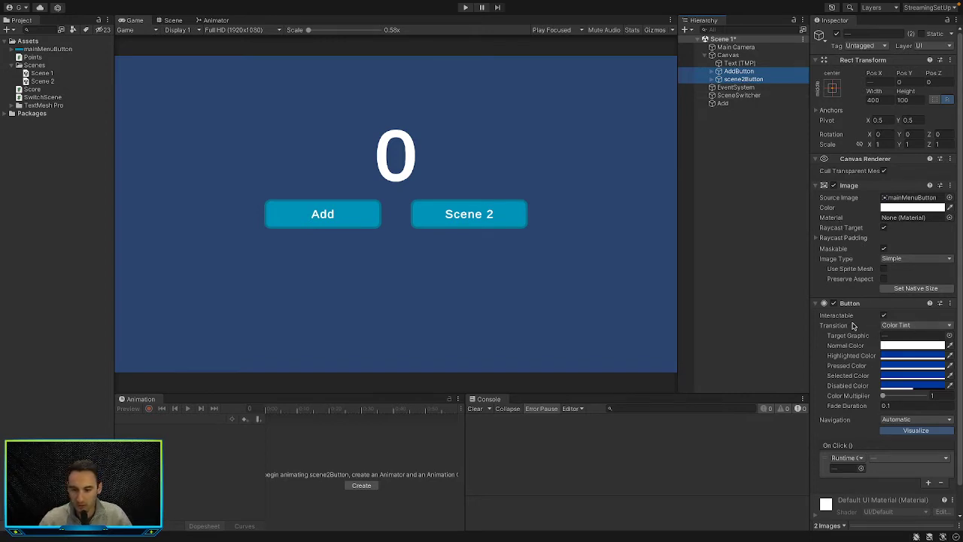
pyautogui.click(904, 326)
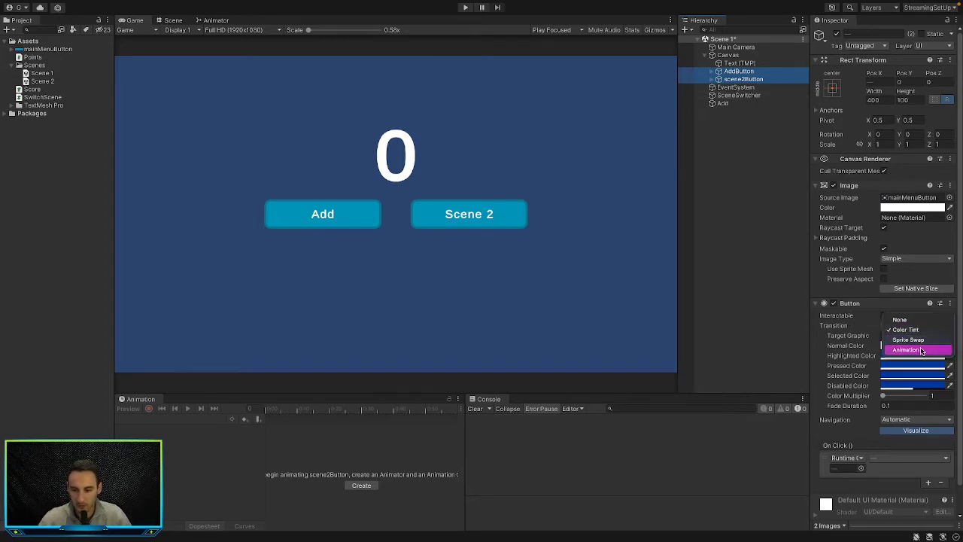
pyautogui.click(923, 349)
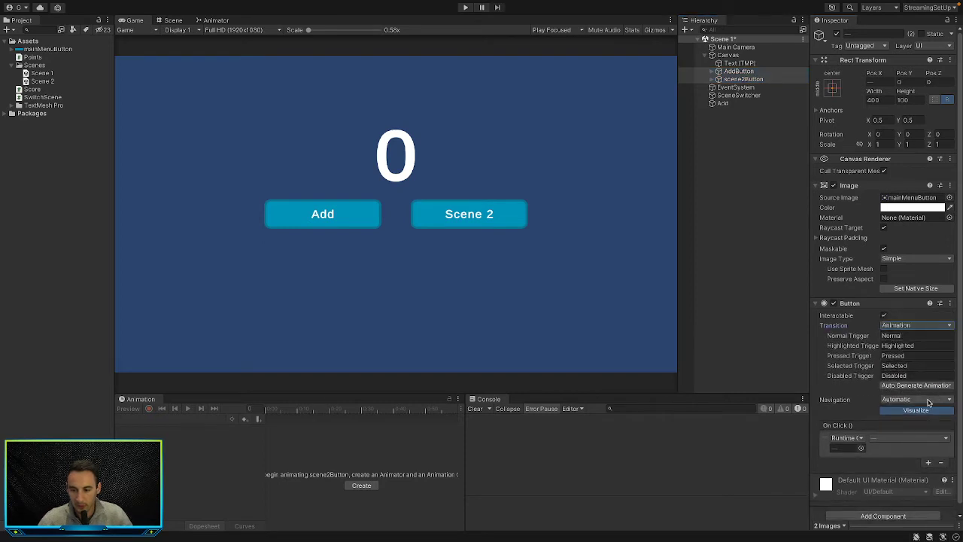
# Auto-generate the button animation and save its controller as ButtonPressed in a new Animations folder inside Assets
pyautogui.click(902, 385)
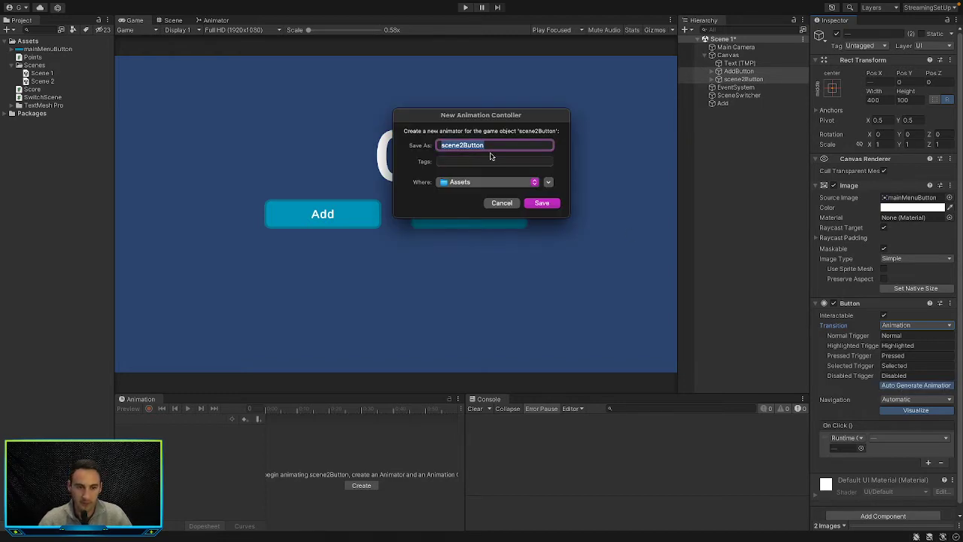
pyautogui.write('B')
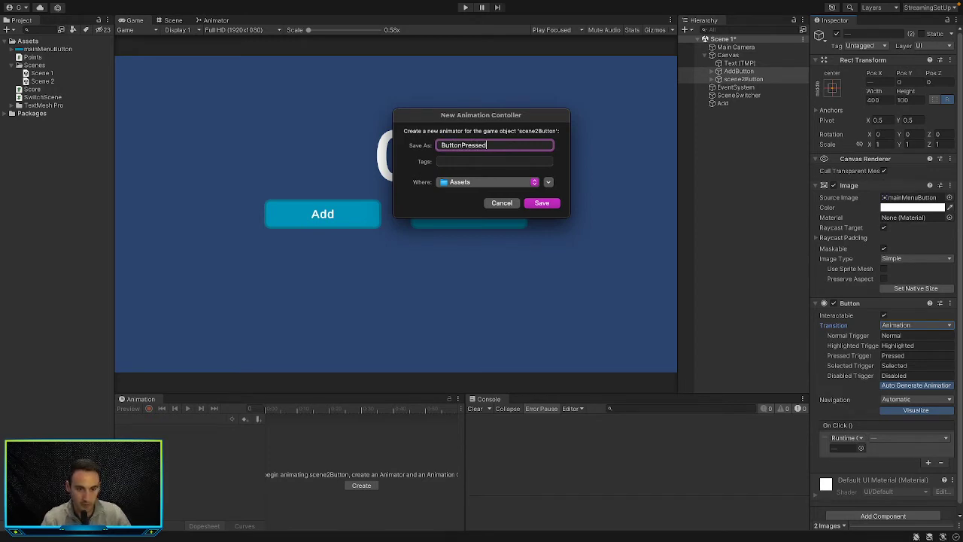
pyautogui.click(548, 182)
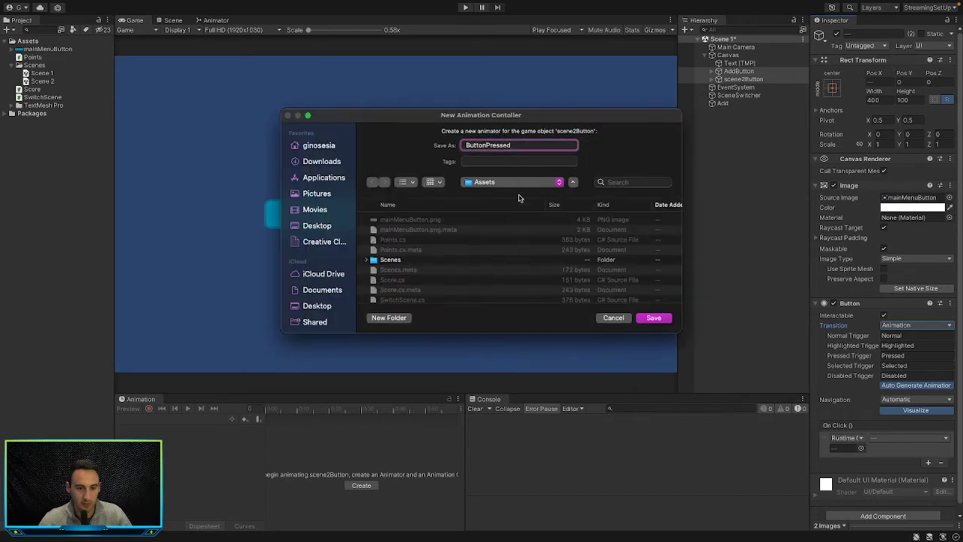
pyautogui.click(388, 317)
pyautogui.write('Animations')
pyautogui.press('Return')
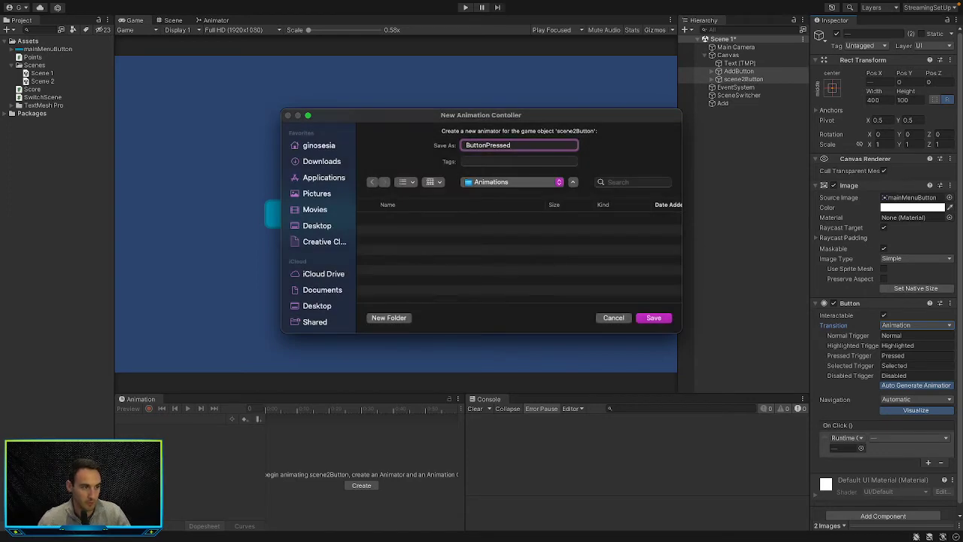
pyautogui.click(642, 316)
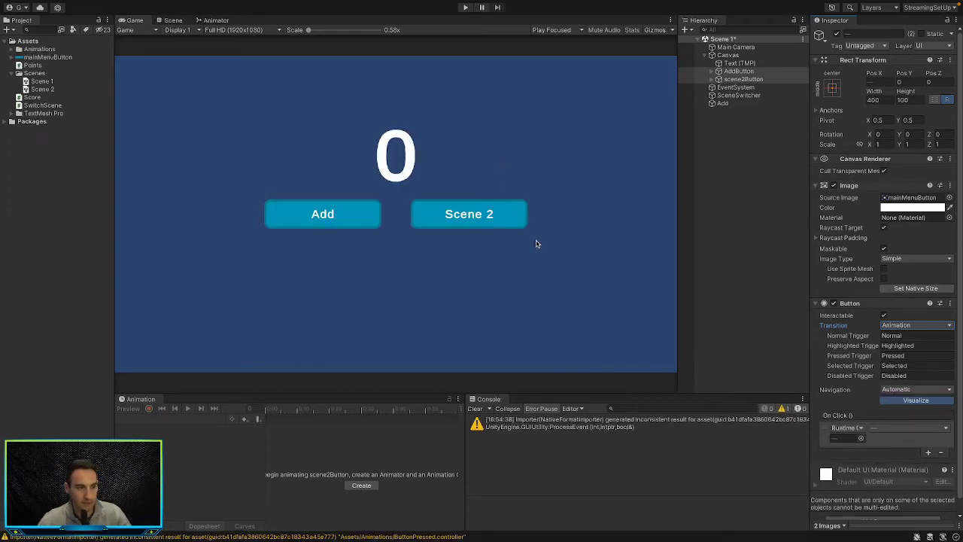
# Inspect the ButtonPressed controller in the Animations folder and the settings of scene2Button and AddButton in the scene
pyautogui.click(13, 50)
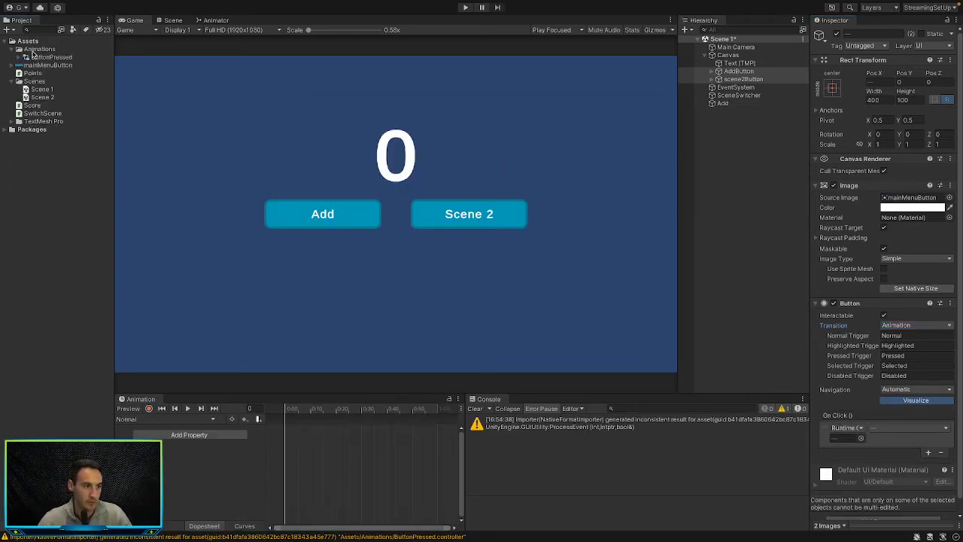
pyautogui.click(36, 58)
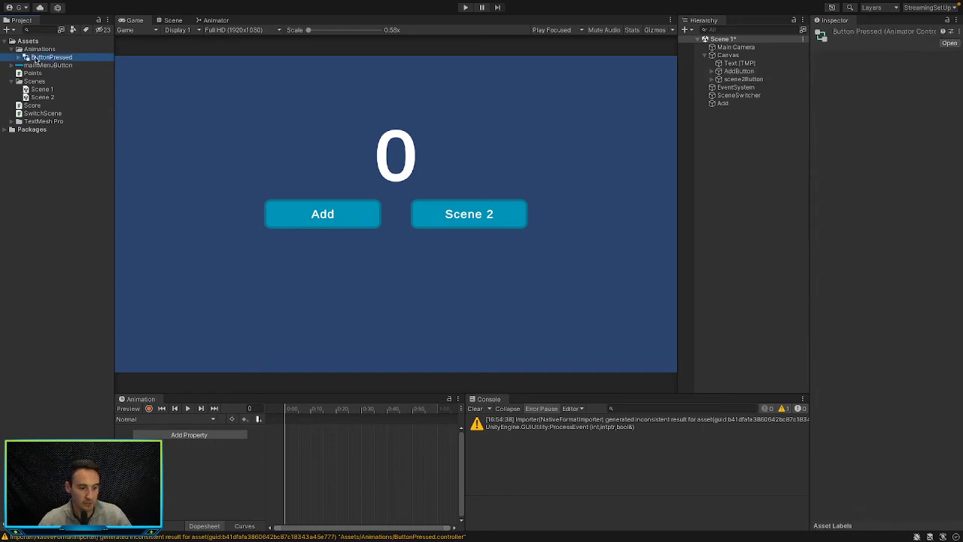
pyautogui.click(741, 79)
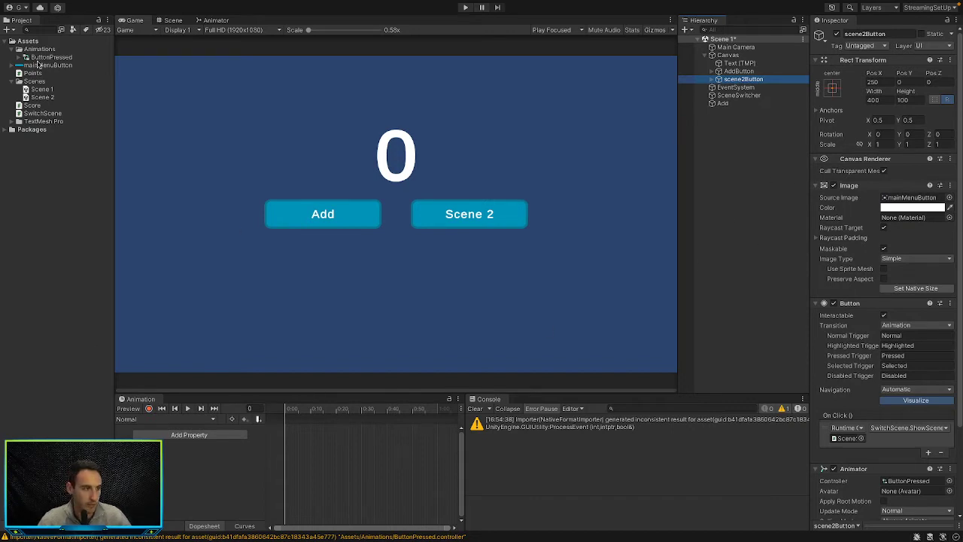
pyautogui.scroll(1, 430, 356)
pyautogui.keyDown('ctrl'); pyautogui.click(742, 70); pyautogui.keyUp('ctrl')
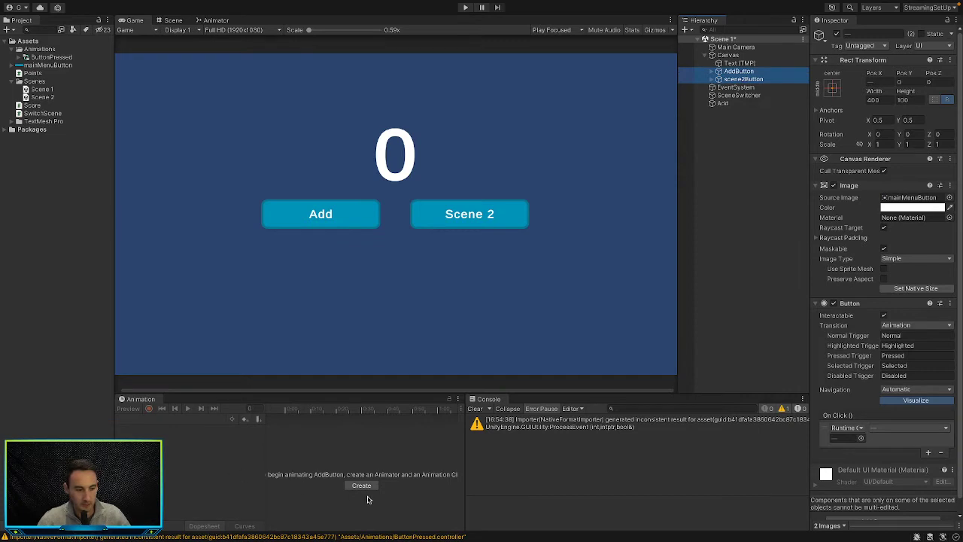
pyautogui.click(772, 226)
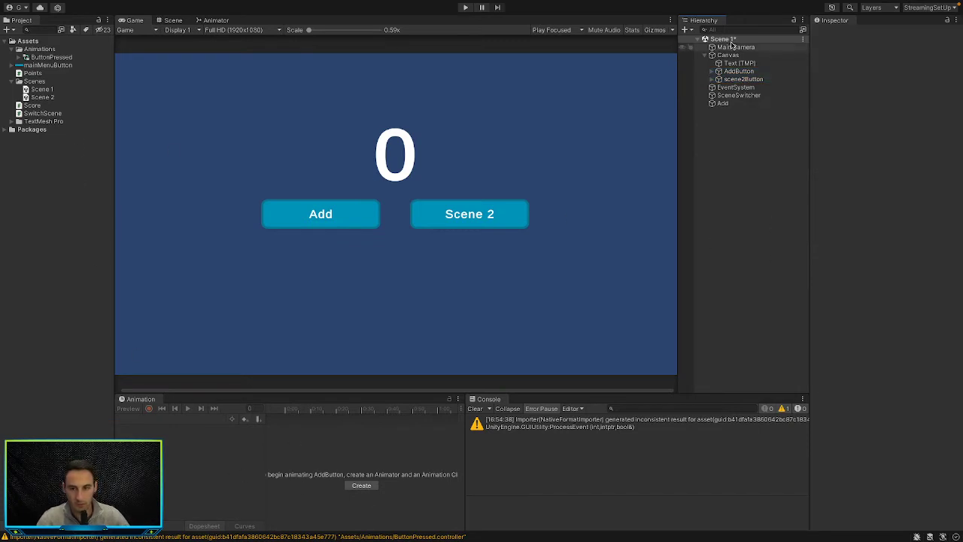
pyautogui.click(731, 73)
# Open the ButtonPressed controller in the Animator to review its button states, and return to the Game view
pyautogui.doubleClick(42, 58)
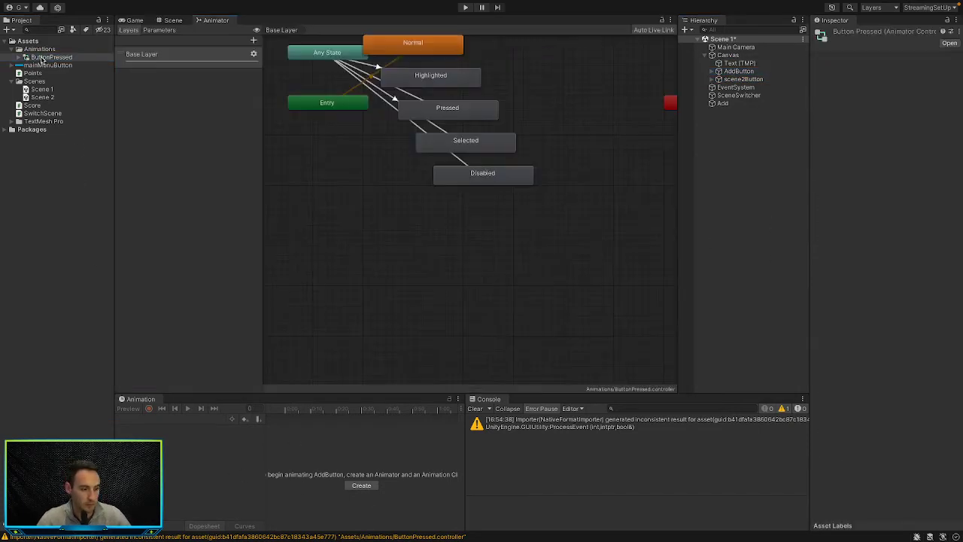
pyautogui.scroll(2, 336, 187)
pyautogui.scroll(-3, 327, 148)
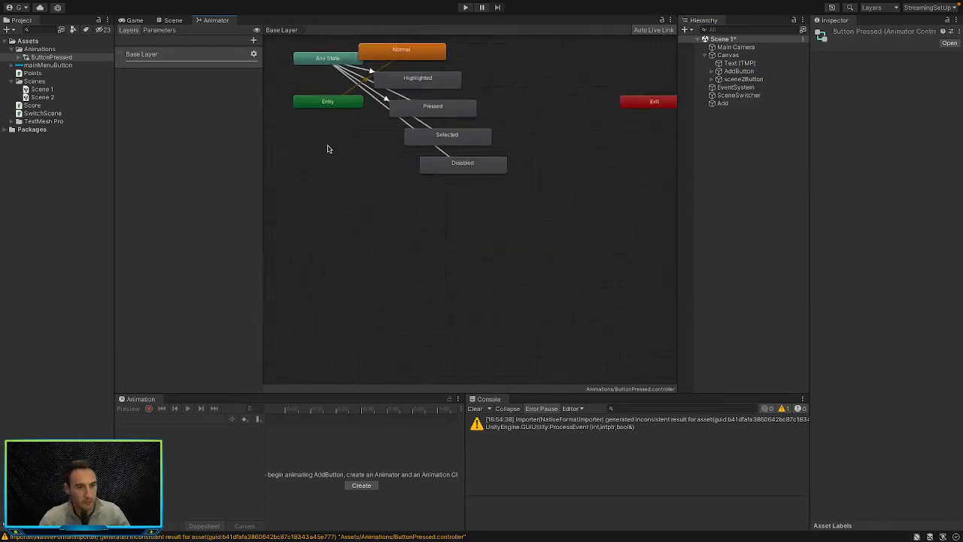
pyautogui.click(140, 21)
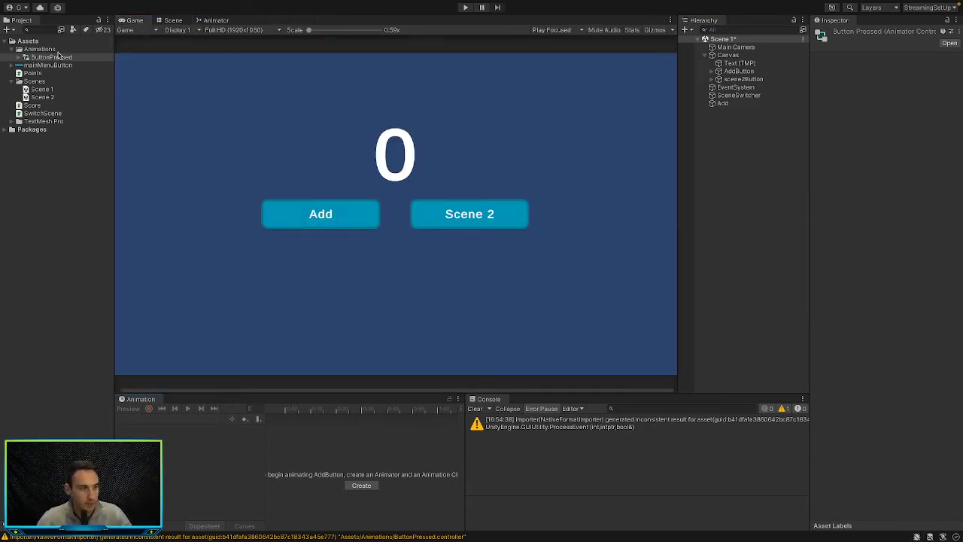
# Compare the components of AddButton and scene2Button to check which one has an Animator using the ButtonPressed controller
pyautogui.click(739, 70)
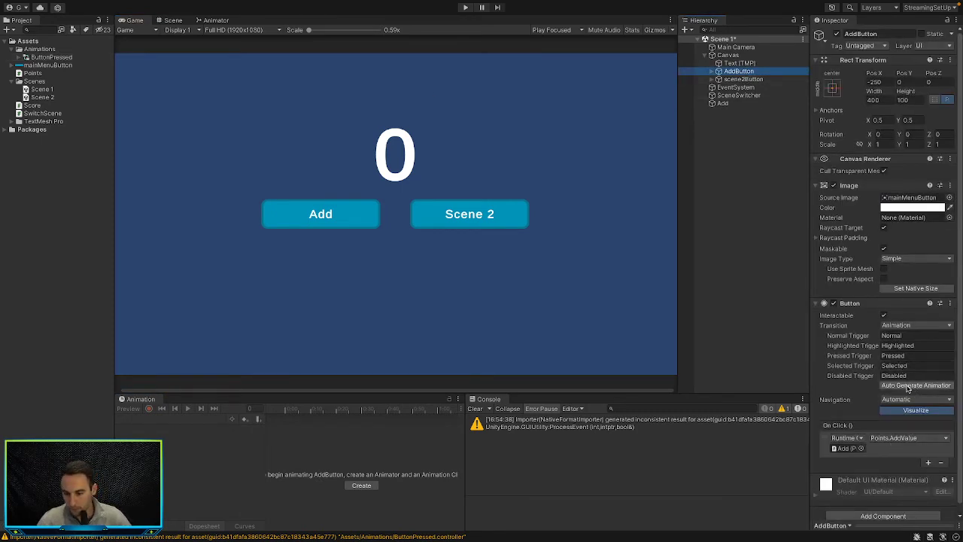
pyautogui.scroll(-1, 886, 309)
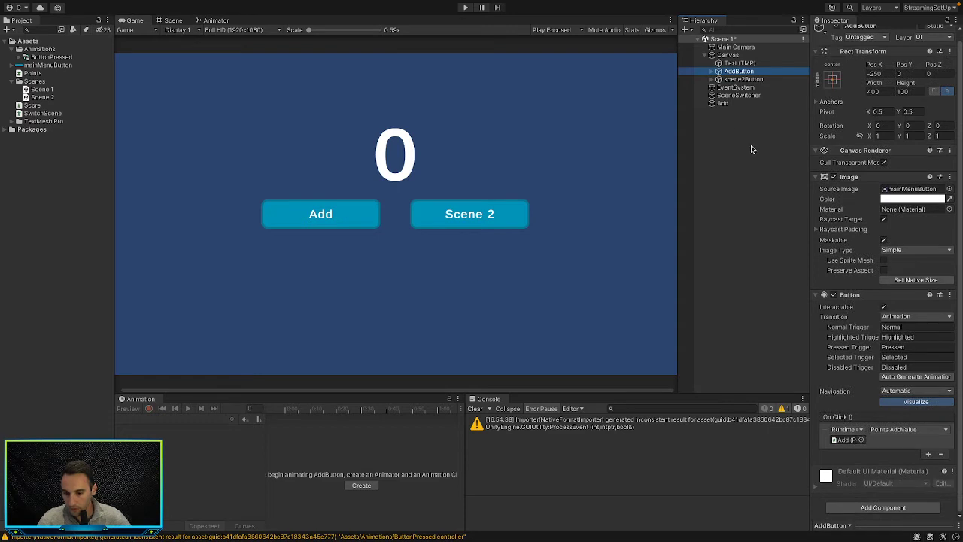
pyautogui.click(734, 80)
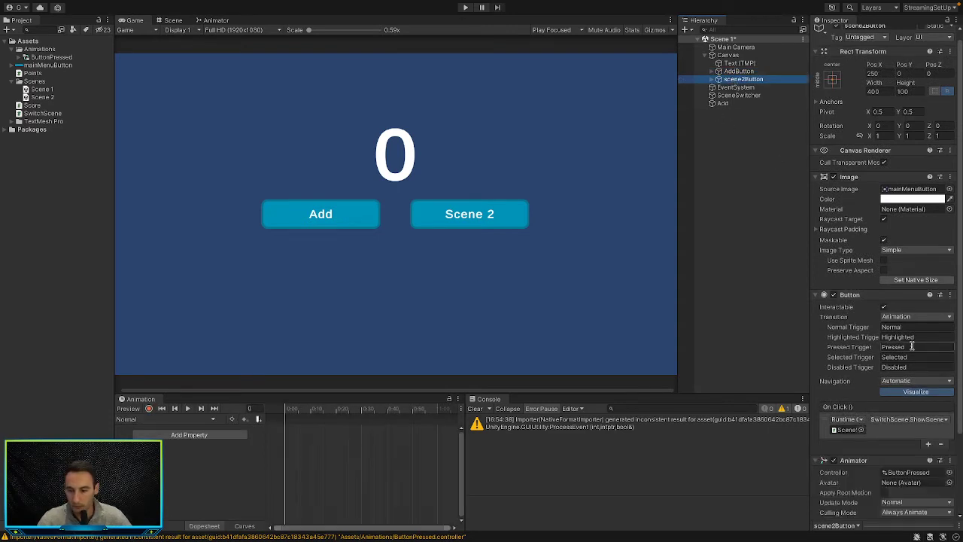
pyautogui.scroll(-3, 911, 346)
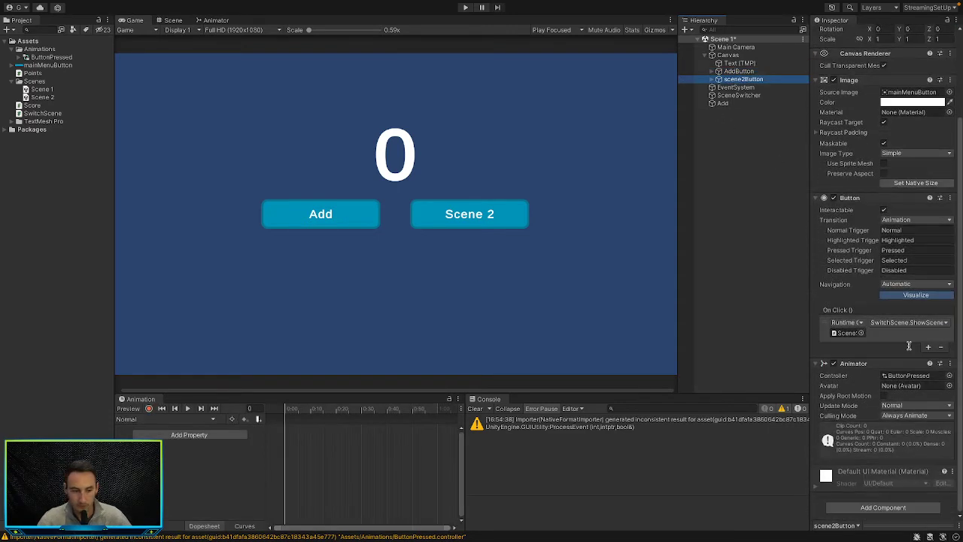
pyautogui.click(743, 88)
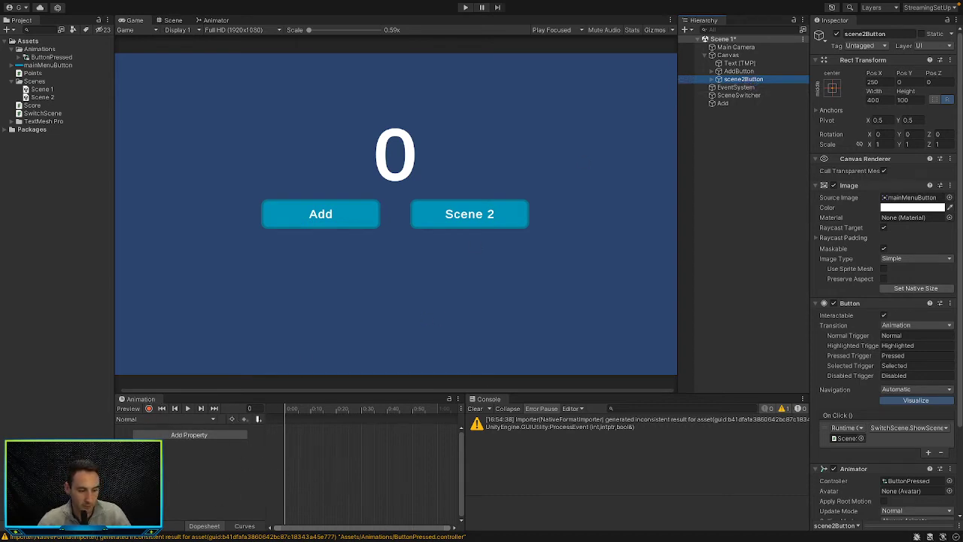
# Show the Animation window for scene2Button and switch it to the Highlighted clip
pyautogui.moveTo(245, 4)
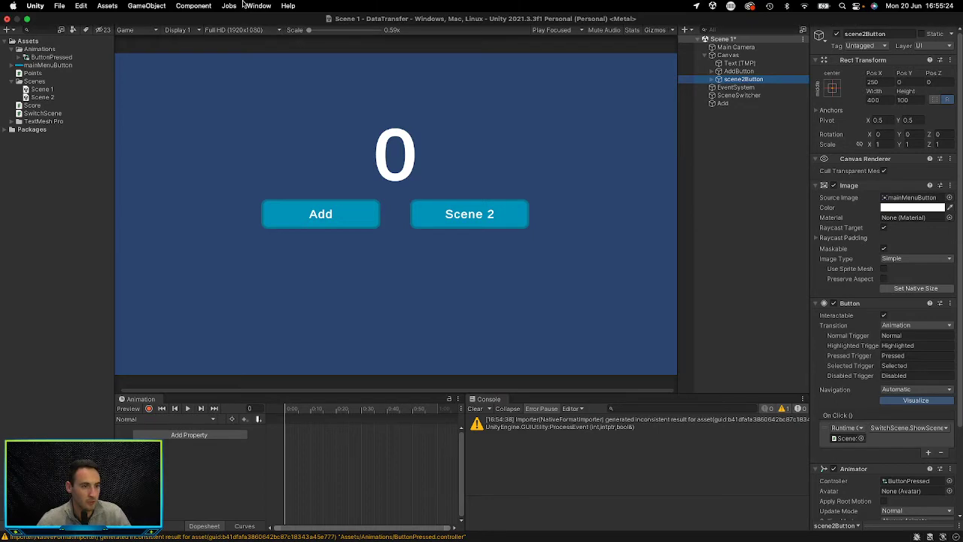
pyautogui.click(257, 6)
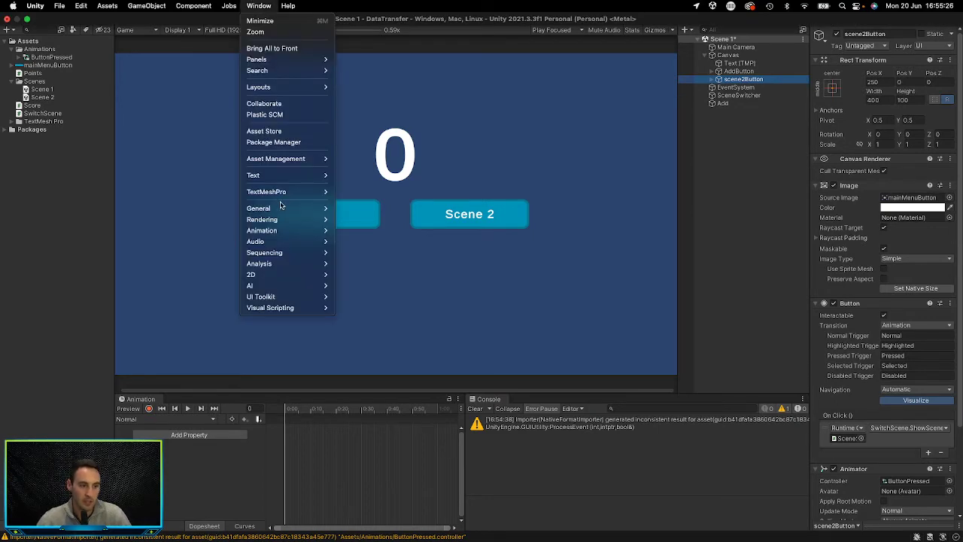
pyautogui.moveTo(304, 230)
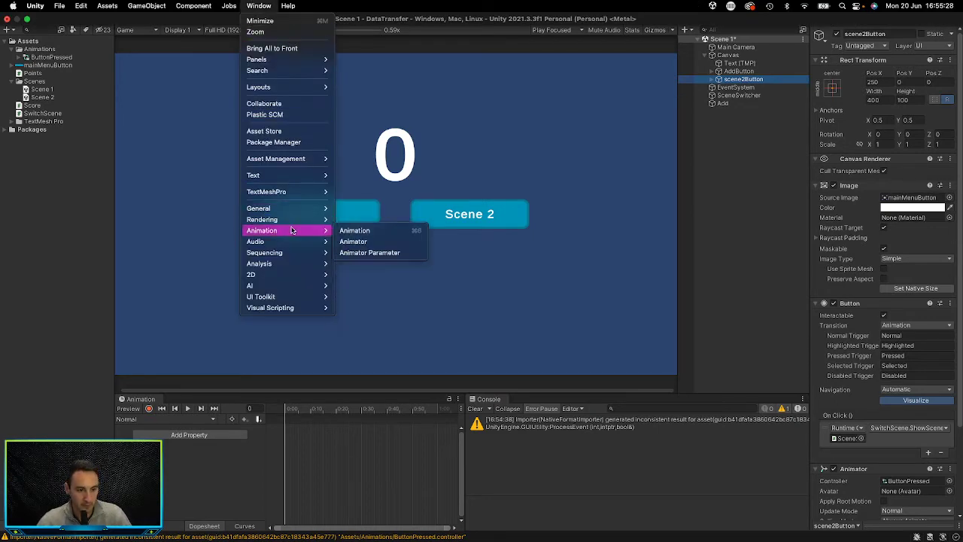
pyautogui.click(361, 230)
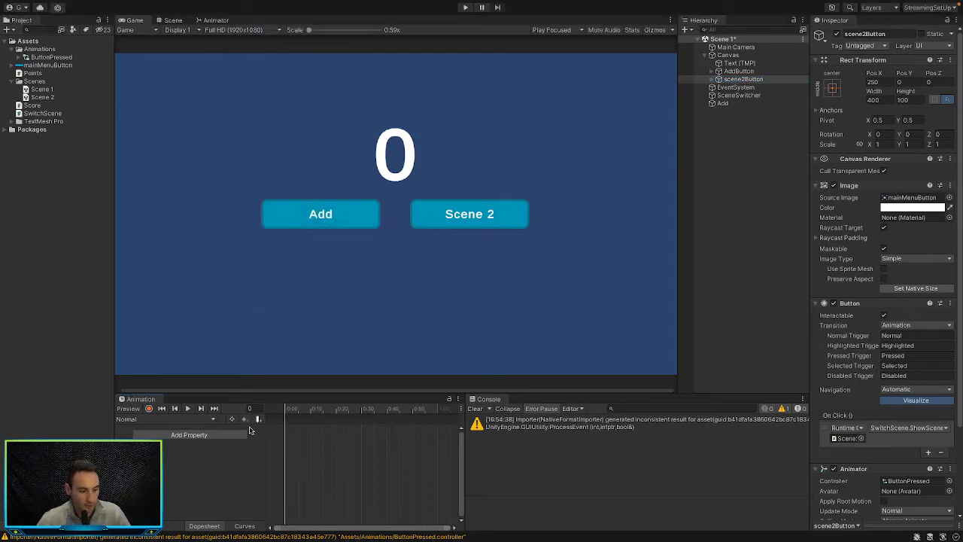
pyautogui.click(211, 420)
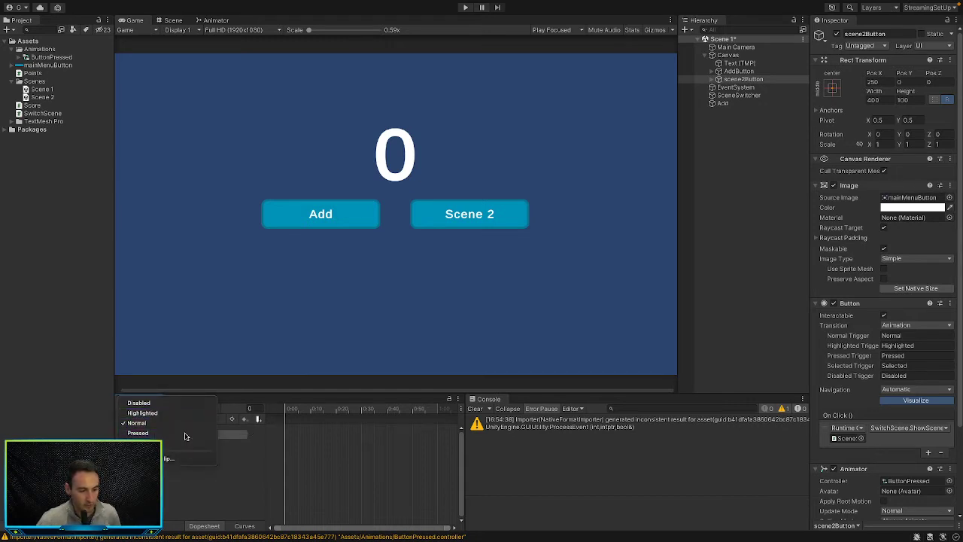
pyautogui.click(184, 434)
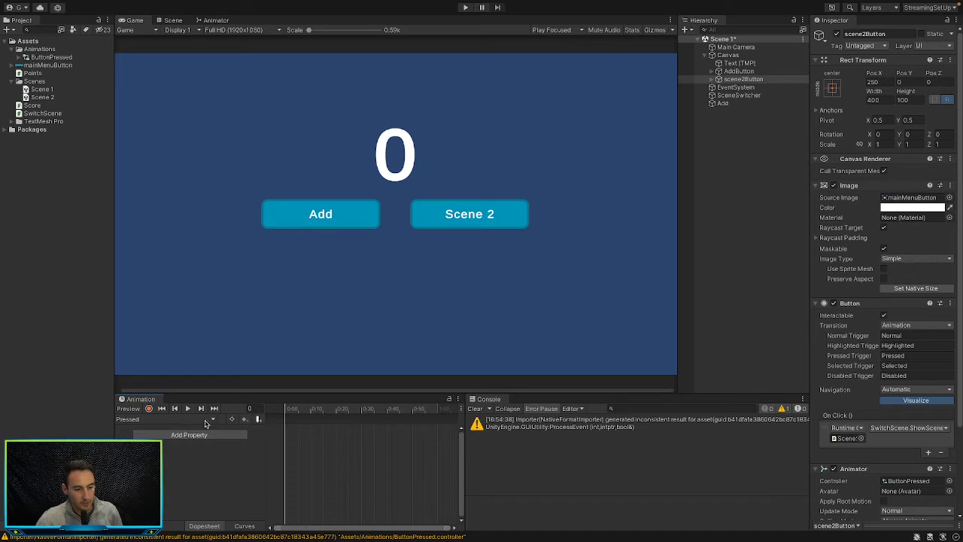
pyautogui.click(205, 419)
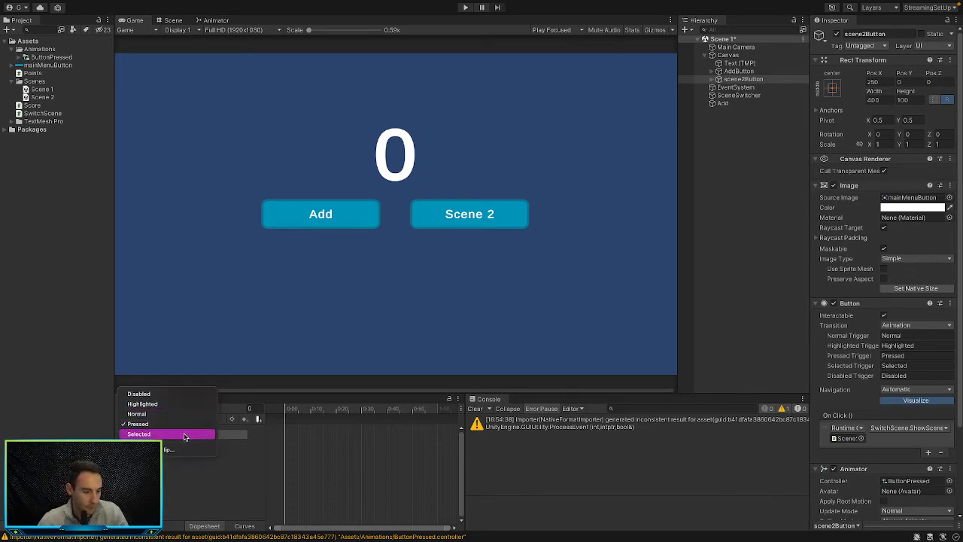
pyautogui.click(178, 405)
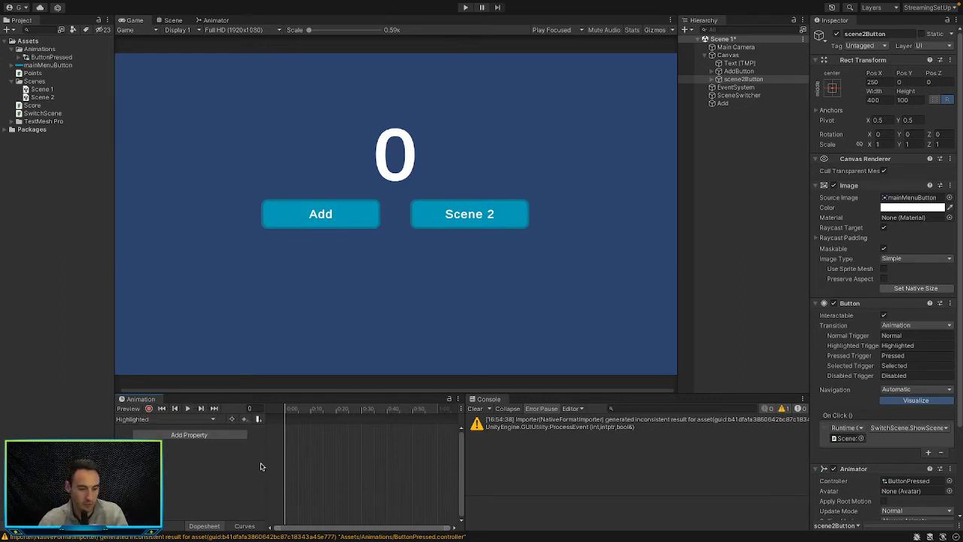
# Record a scale keyframe at frame 0 of scene2Button's Highlighted clip with Scale X and Y set to 0.9
pyautogui.click(150, 408)
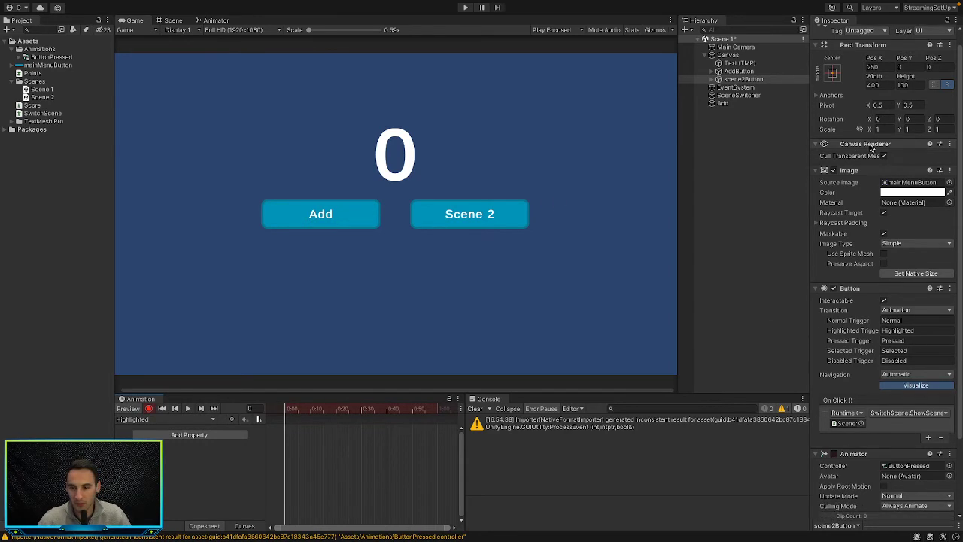
pyautogui.click(888, 145)
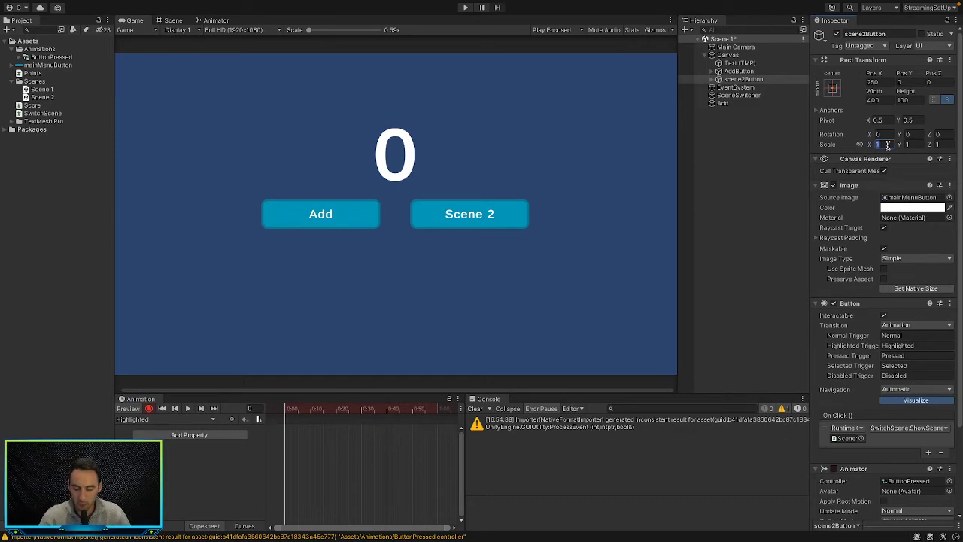
pyautogui.write('0')
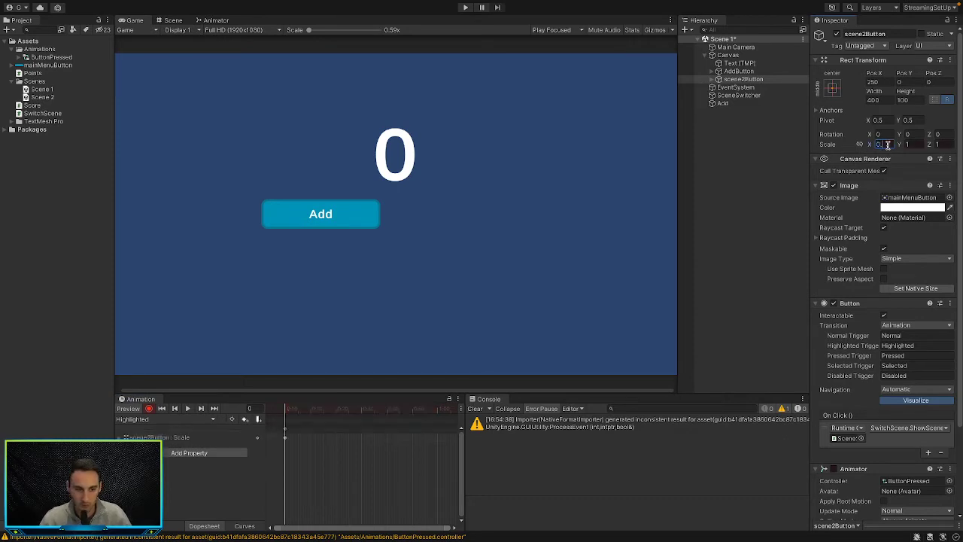
pyautogui.write('.9')
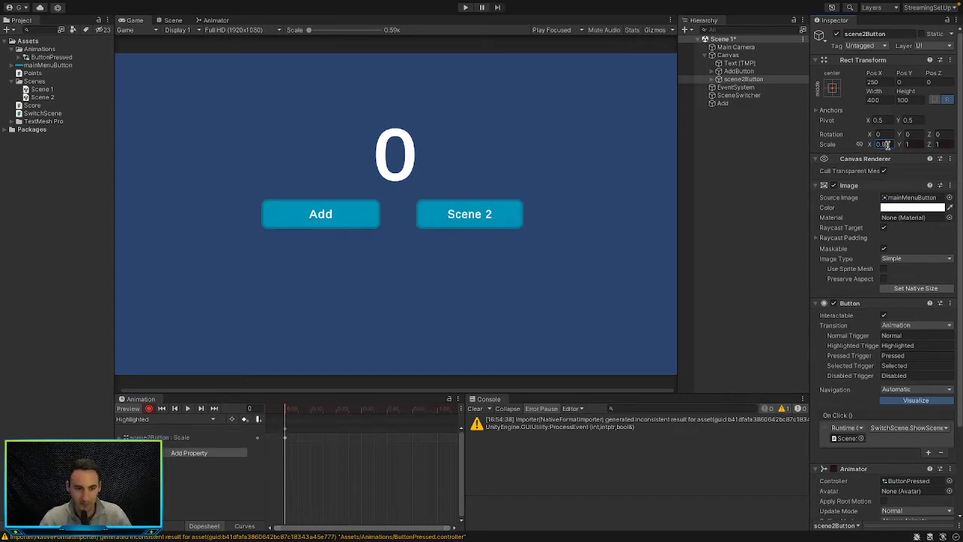
pyautogui.click(908, 145)
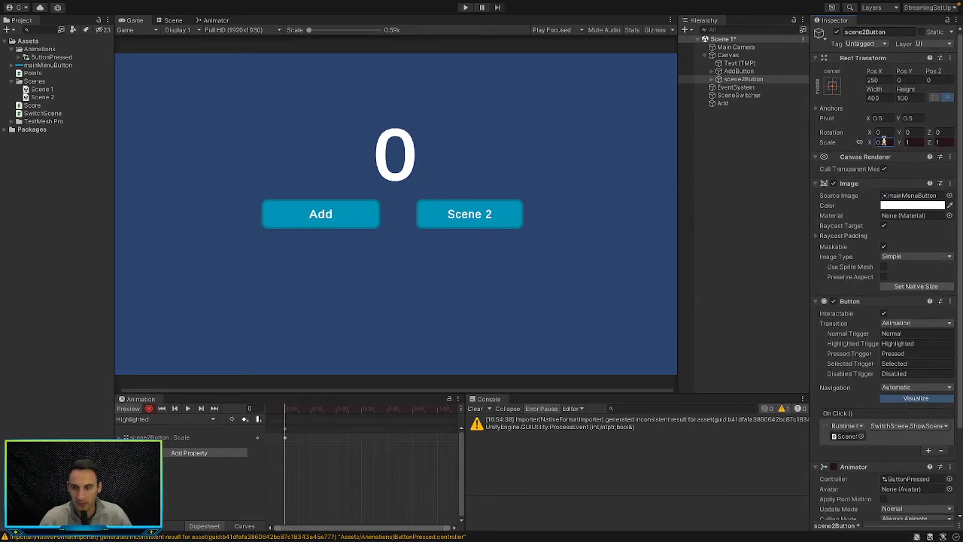
pyautogui.click(910, 145)
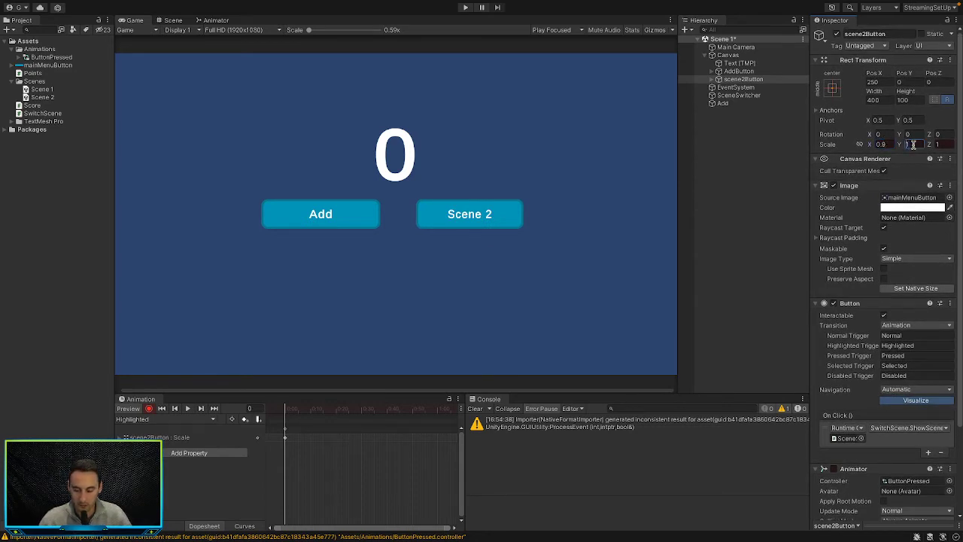
pyautogui.write('0.9')
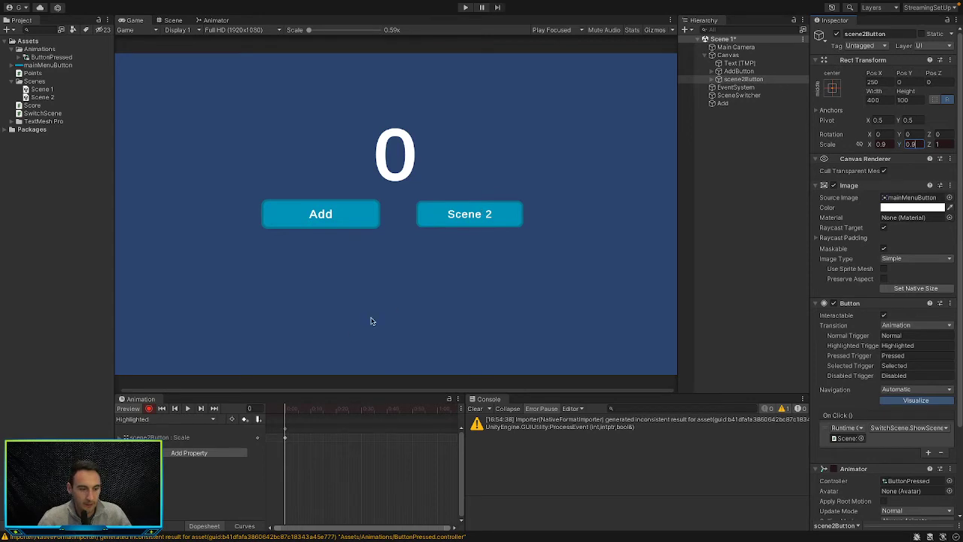
# Run the game to test scene2Button's highlight animation, switching to Scene 2 and back to Scene 1, and stop play mode
pyautogui.click(465, 8)
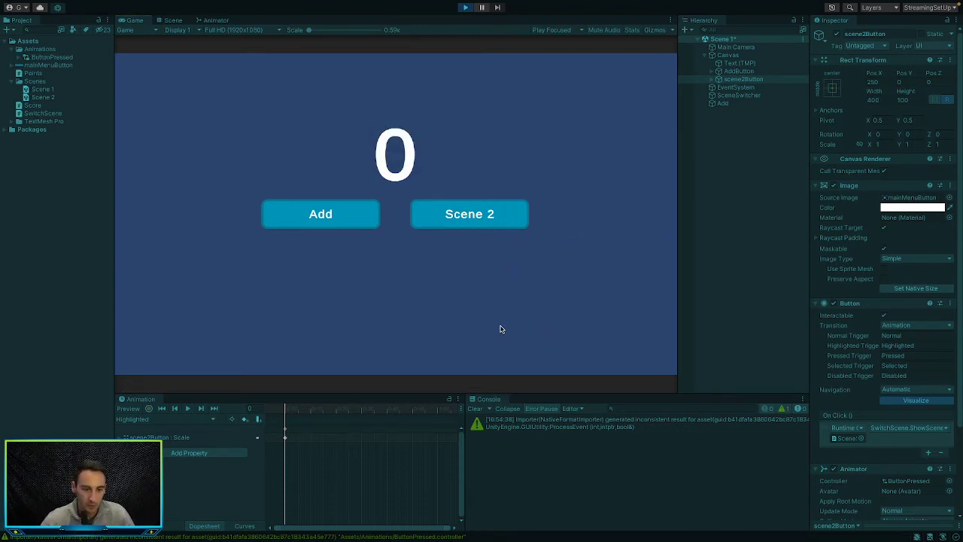
pyautogui.click(481, 226)
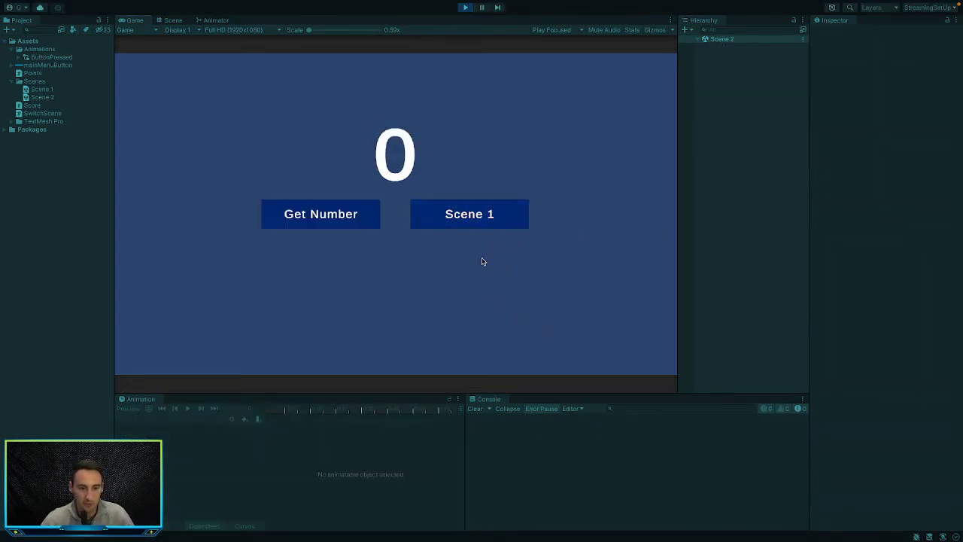
pyautogui.click(474, 217)
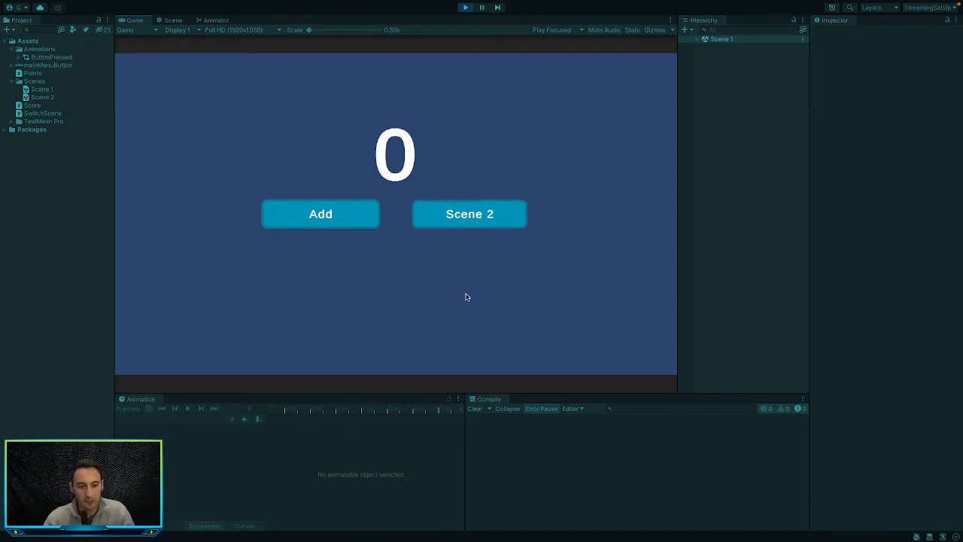
pyautogui.click(464, 7)
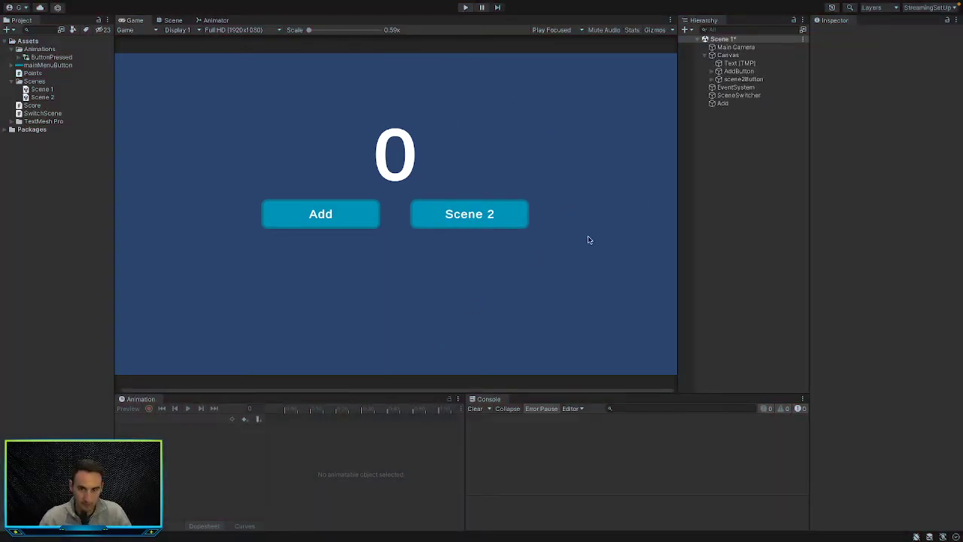
# Set Scale X and Y to 0.97 in scene2Button's Highlighted clip and test the highlight in play mode
pyautogui.click(744, 79)
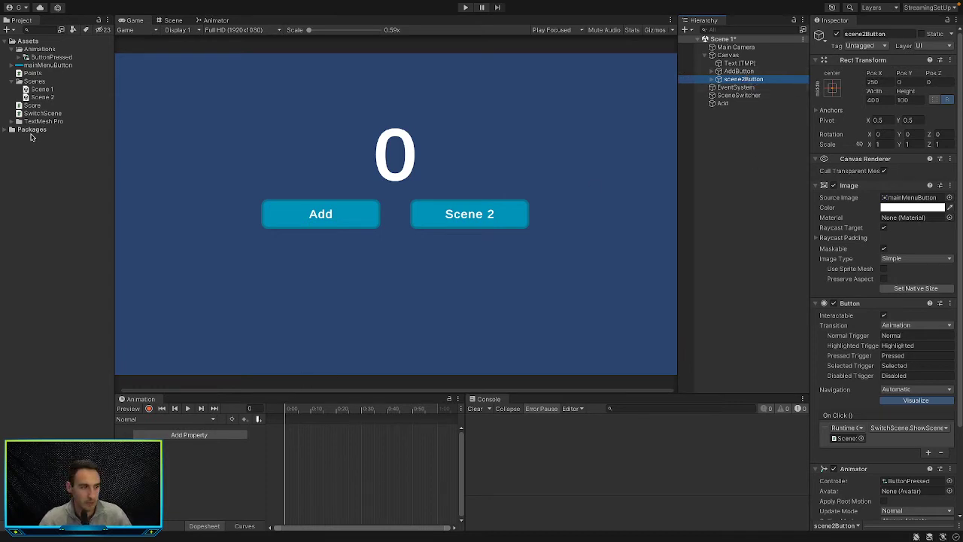
pyautogui.click(170, 418)
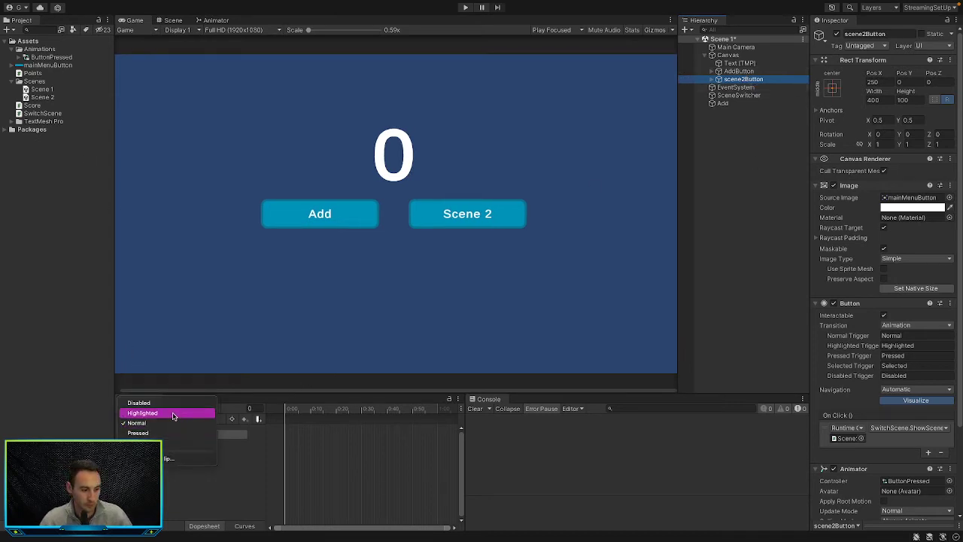
pyautogui.click(171, 413)
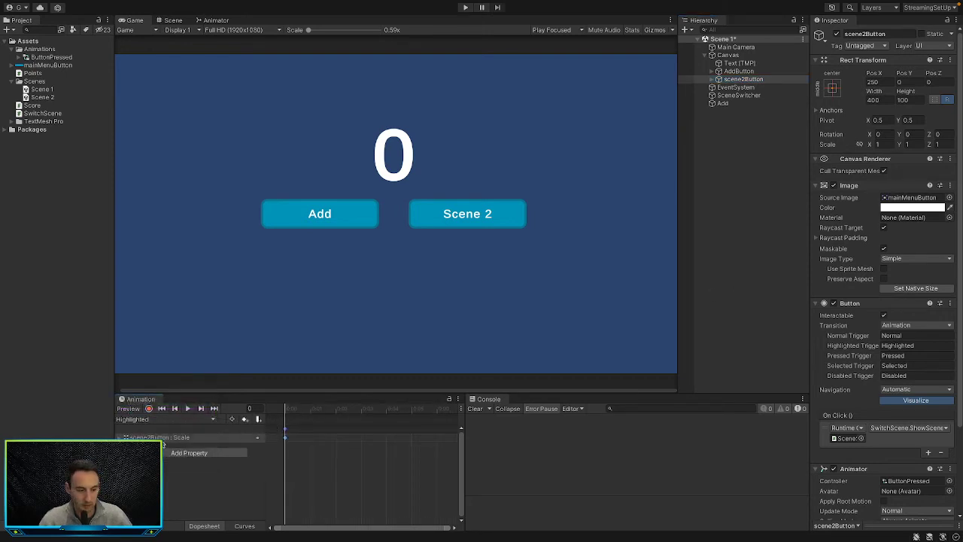
pyautogui.click(173, 439)
pyautogui.press('Right')
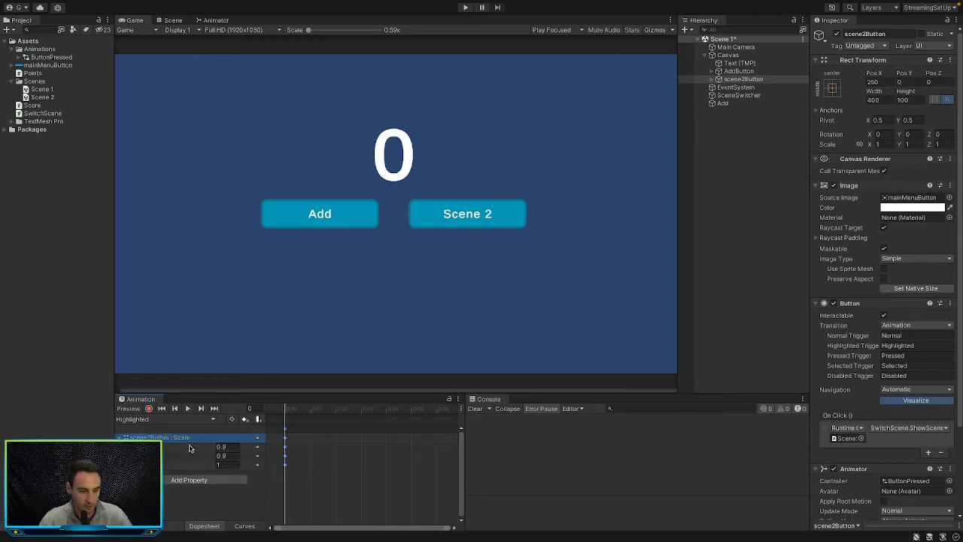
pyautogui.click(238, 446)
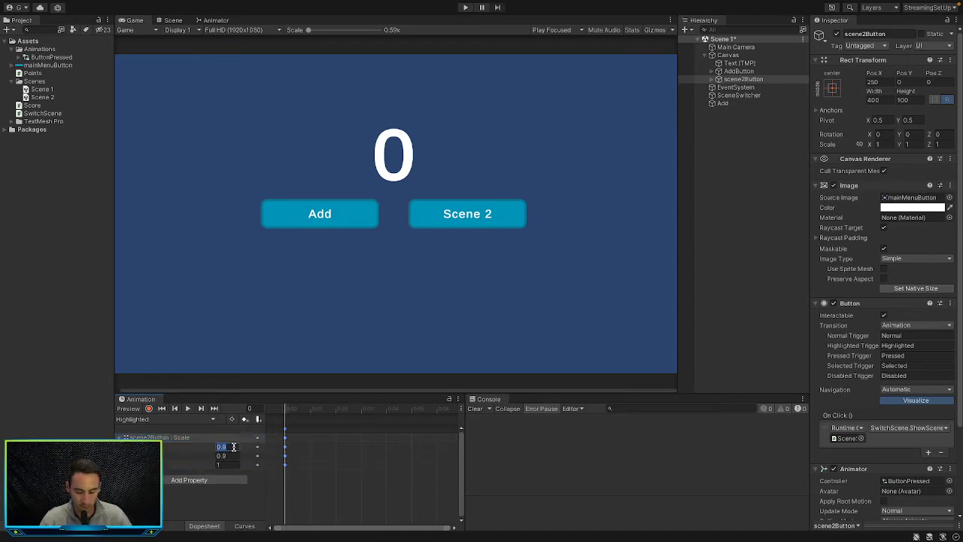
pyautogui.click(231, 456)
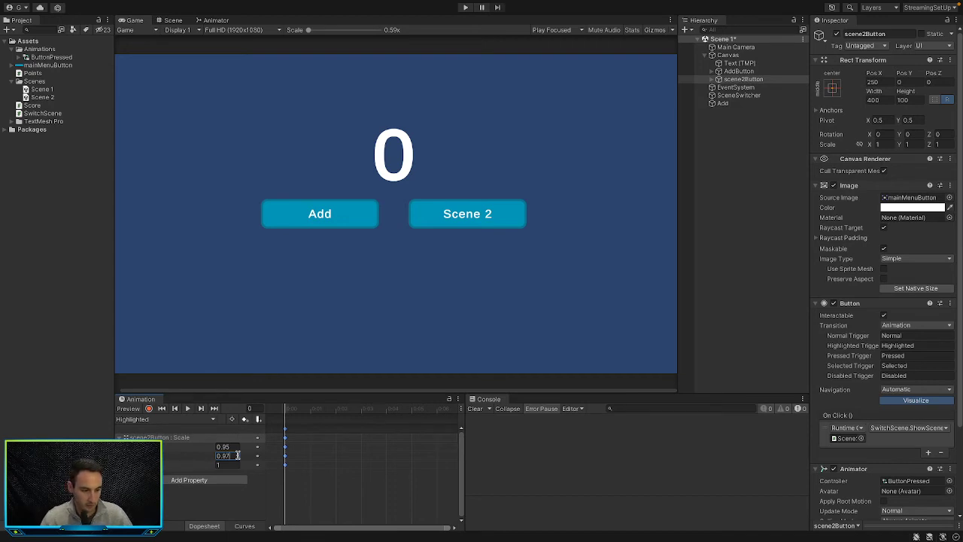
pyautogui.click(230, 446)
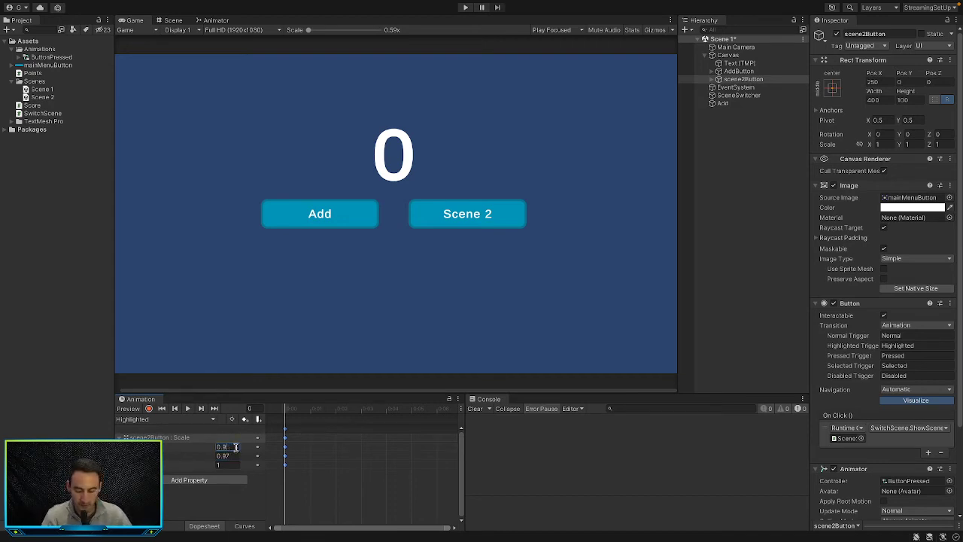
pyautogui.write('0.97')
pyautogui.click(465, 8)
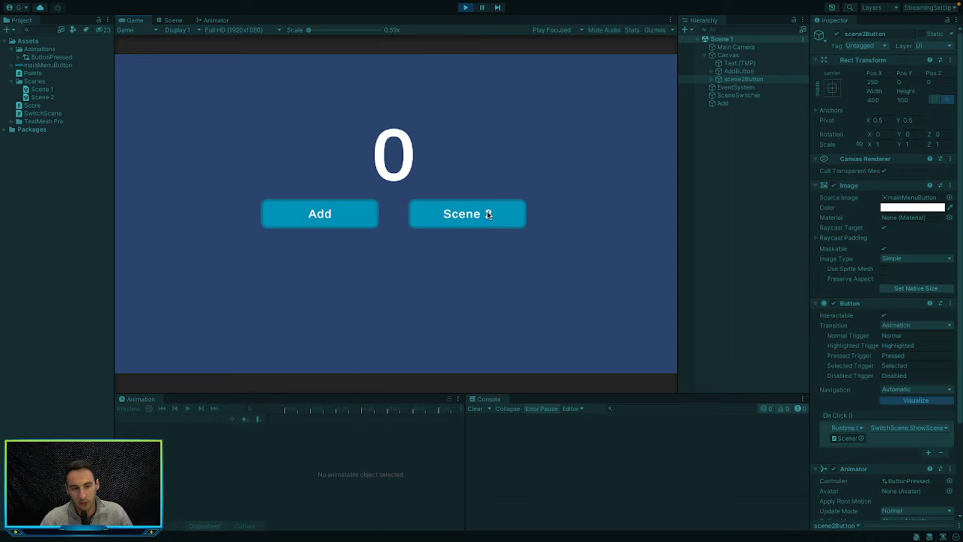
pyautogui.click(465, 6)
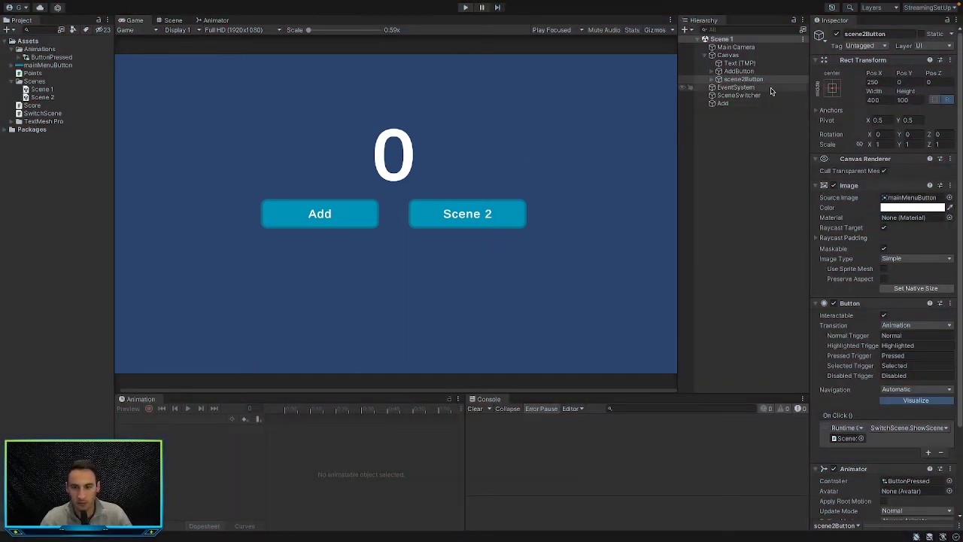
# Record a scale keyframe at frame 0 of scene2Button's Pressed clip with Scale X and Y set to 1.15
pyautogui.click(745, 79)
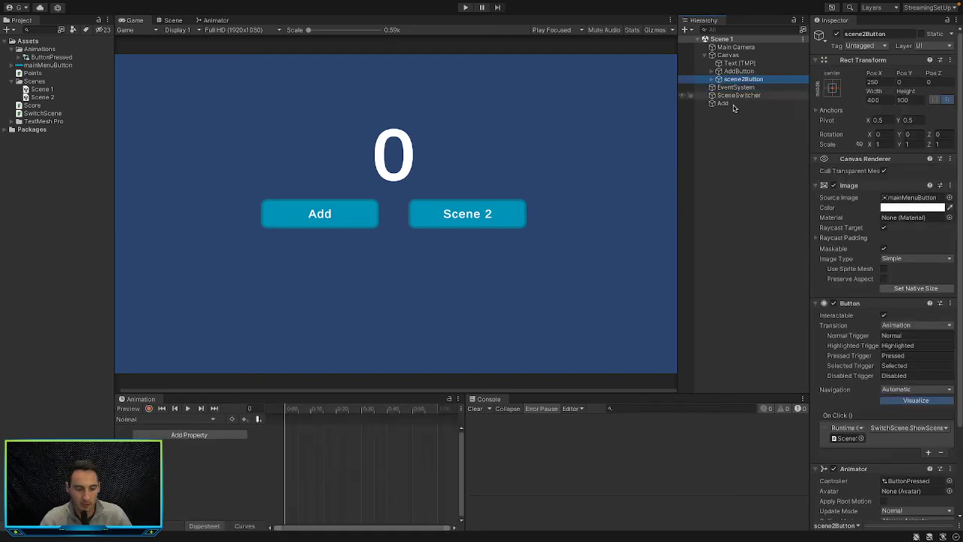
pyautogui.click(197, 420)
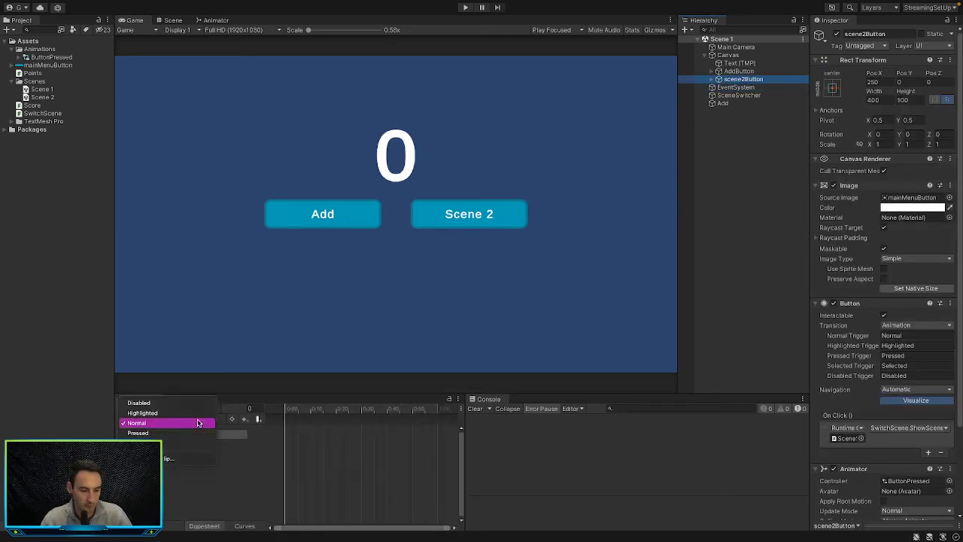
pyautogui.click(156, 433)
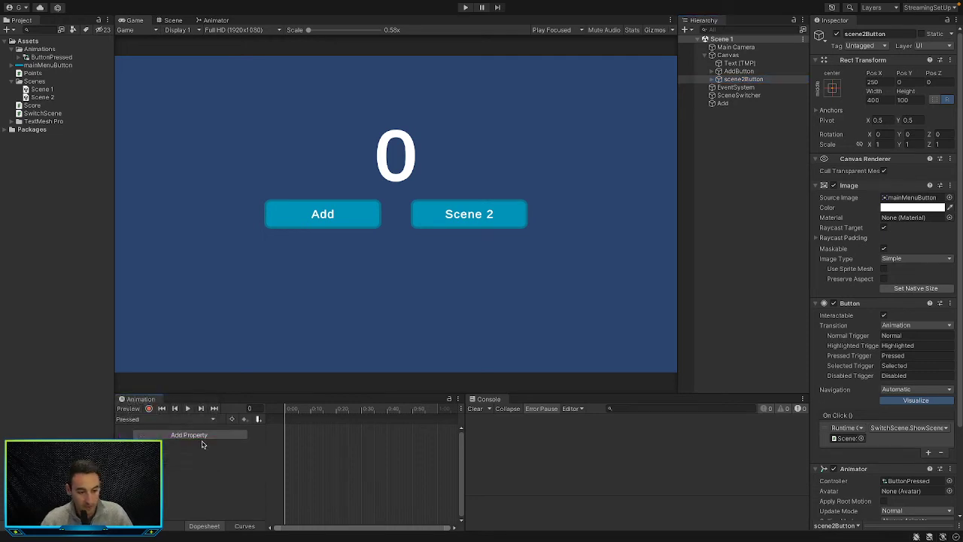
pyautogui.click(149, 409)
pyautogui.click(882, 144)
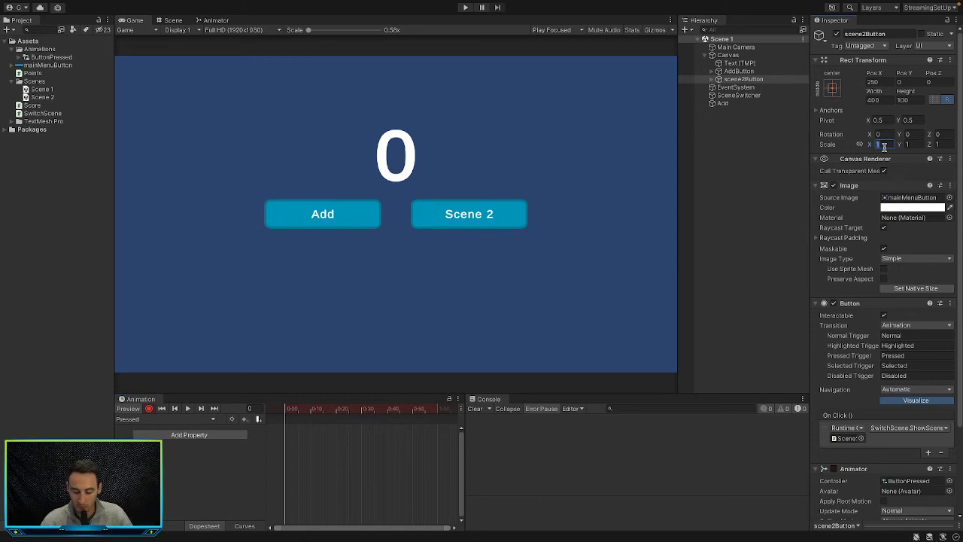
pyautogui.write('2')
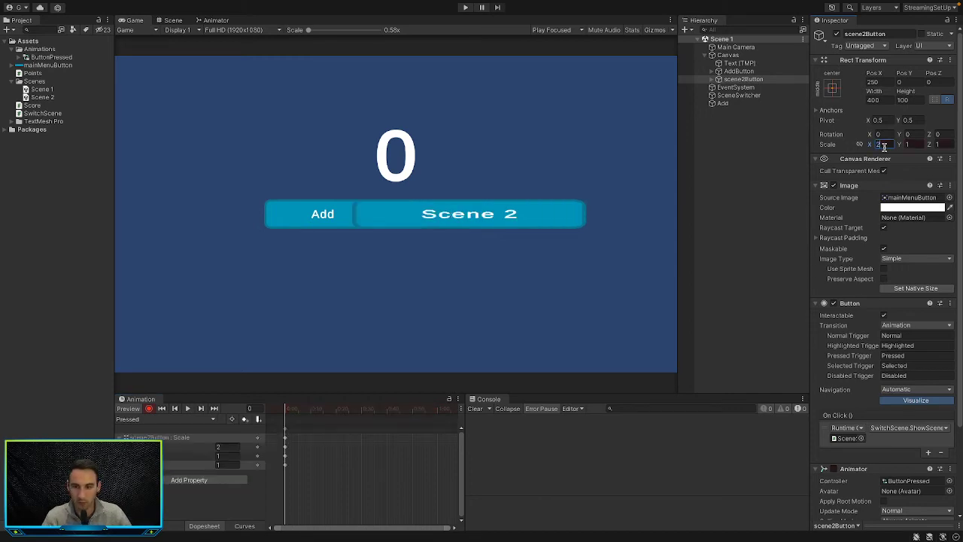
pyautogui.write('0')
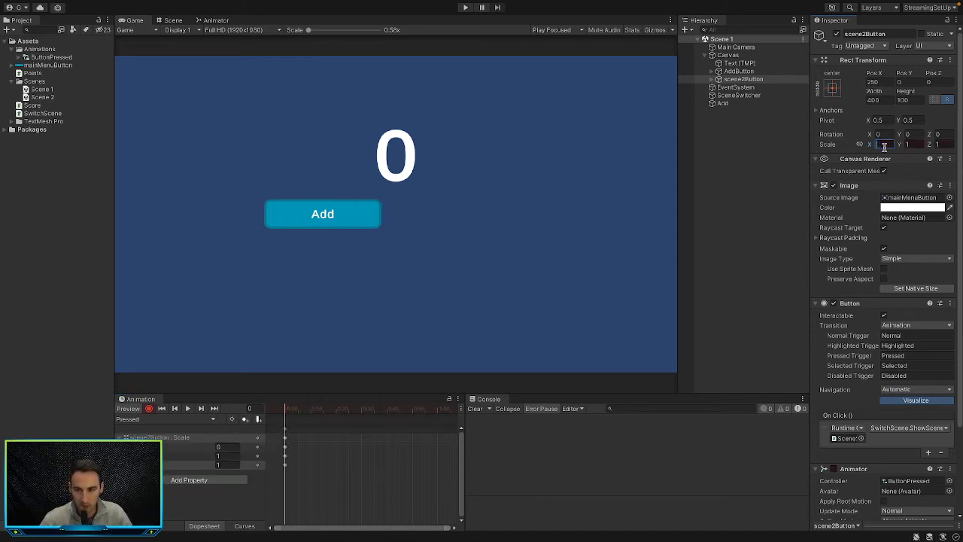
pyautogui.write('1.2')
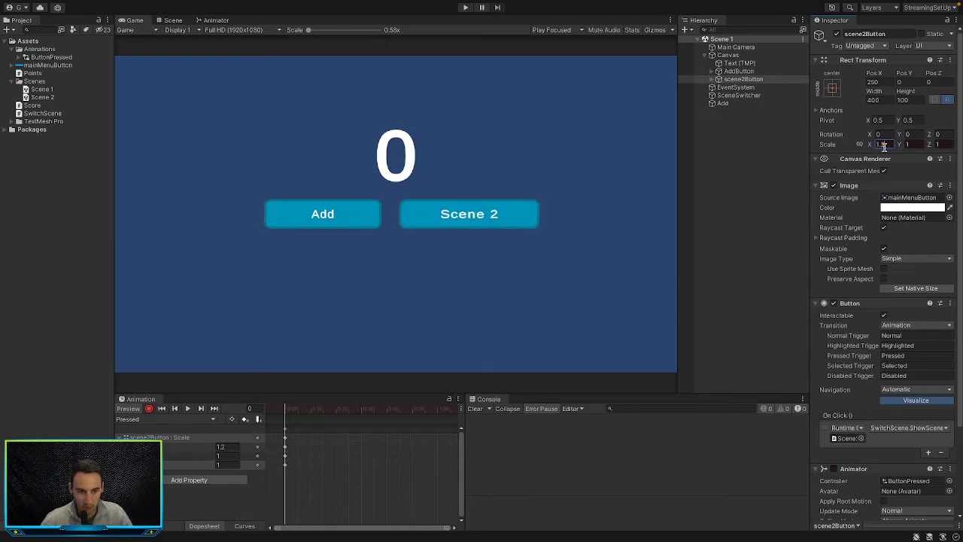
pyautogui.press('BackSpace')
pyautogui.press('BackSpace')
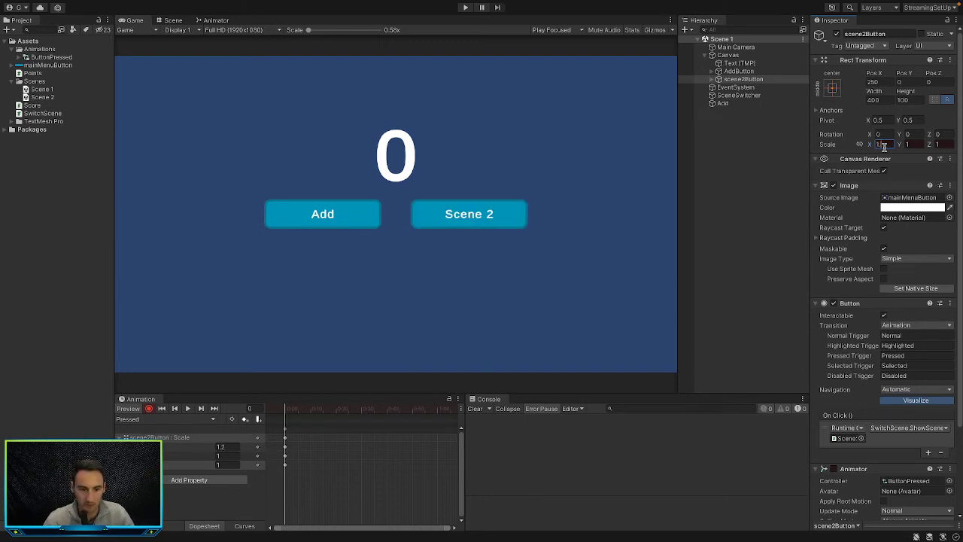
pyautogui.write('.1')
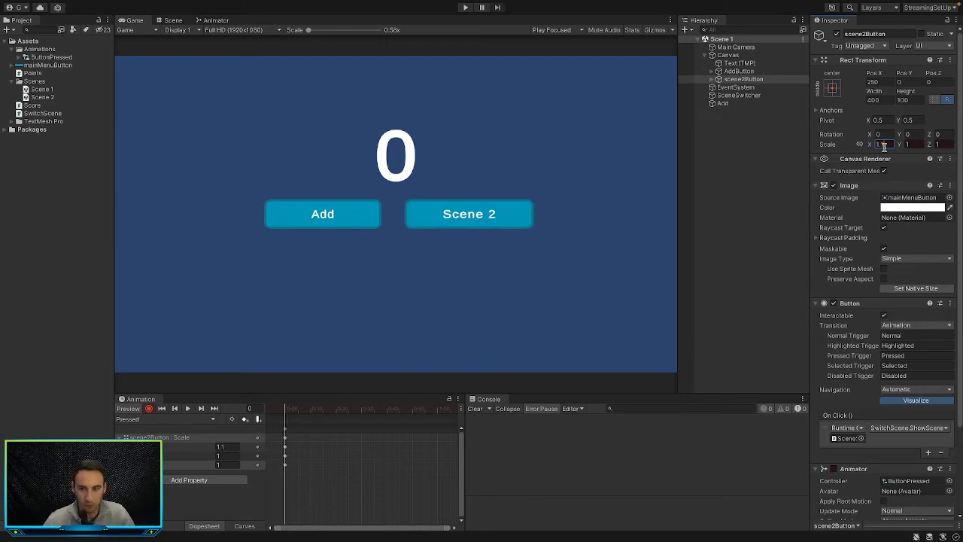
pyautogui.press('Tab')
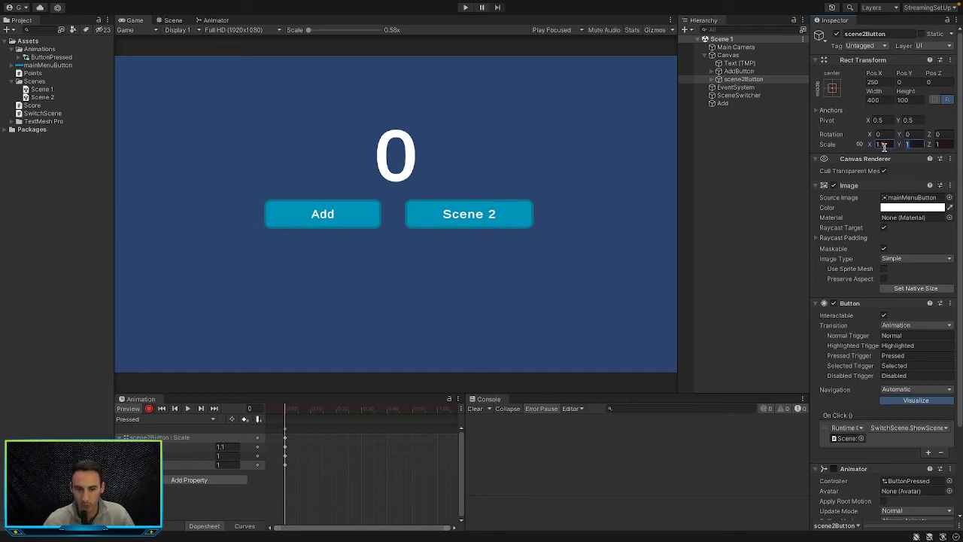
pyautogui.write('.1')
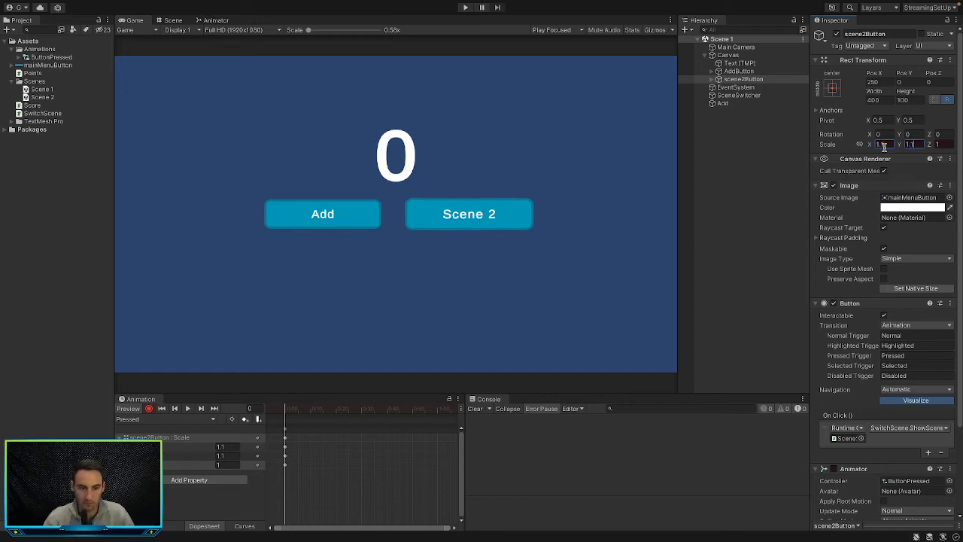
pyautogui.write('5')
pyautogui.click(886, 145)
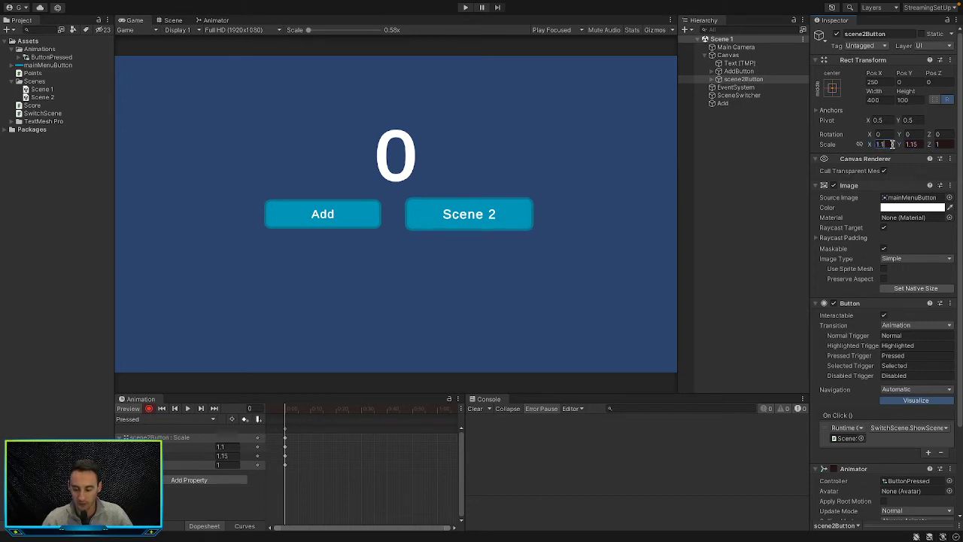
pyautogui.write('5')
# Run the game to test scene2Button's enlarging press animation while switching between Scene 1 and Scene 2, and stop play mode
pyautogui.click(465, 7)
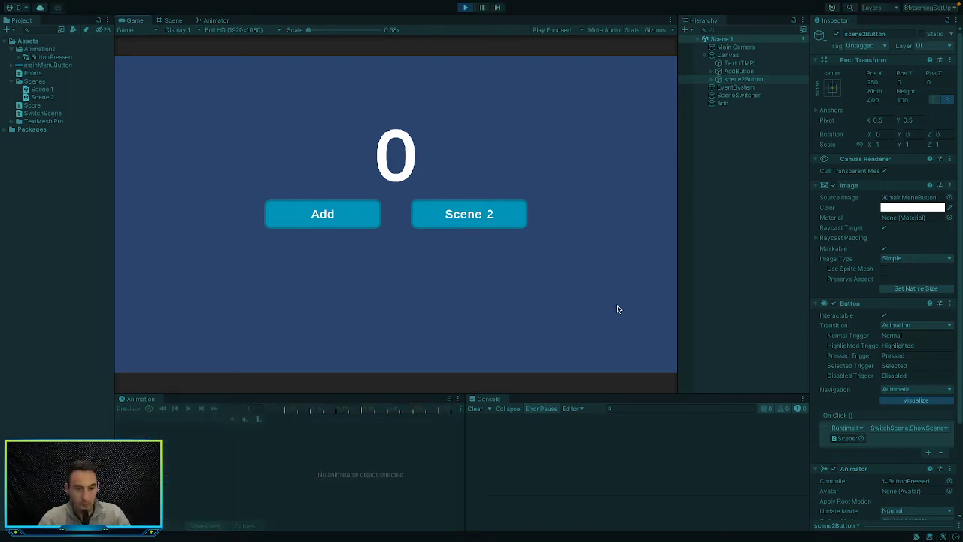
pyautogui.click(488, 208)
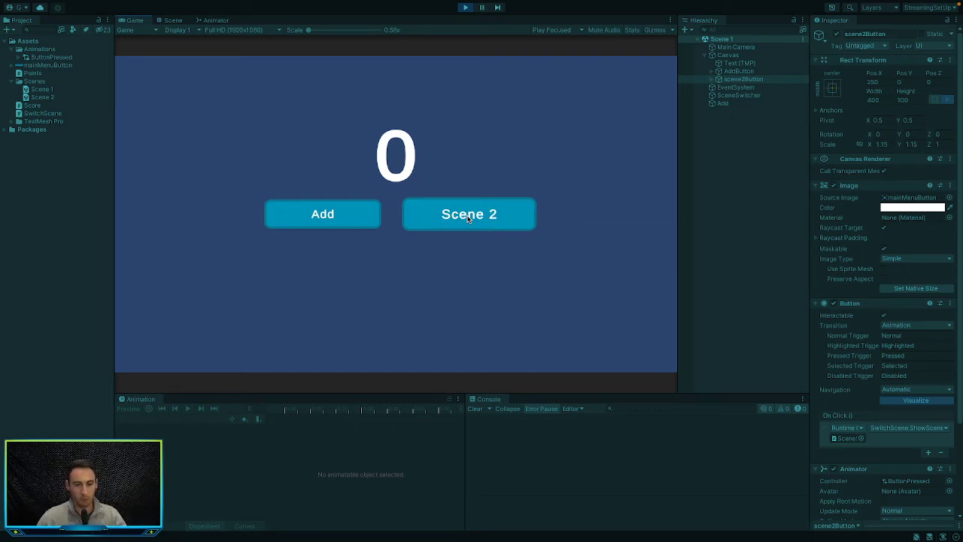
pyautogui.click(469, 217)
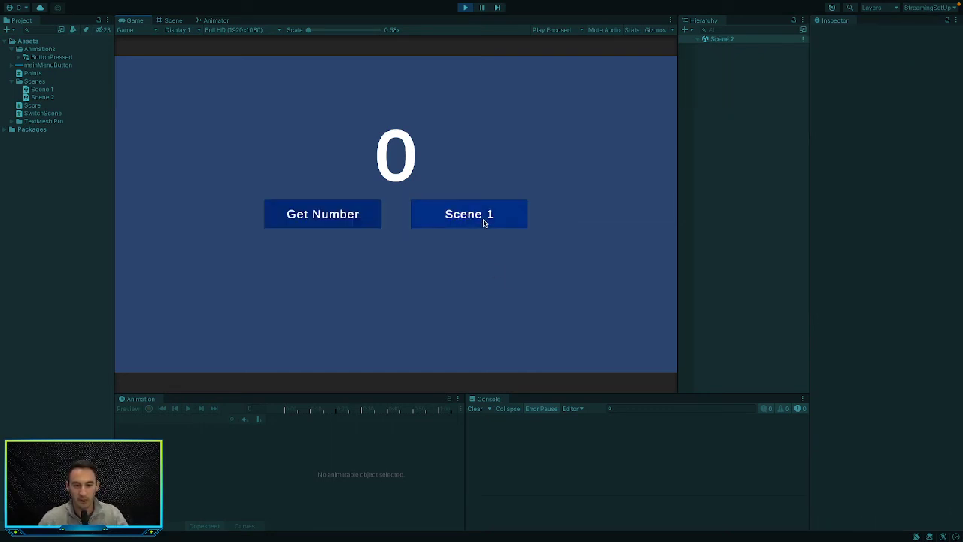
pyautogui.click(483, 216)
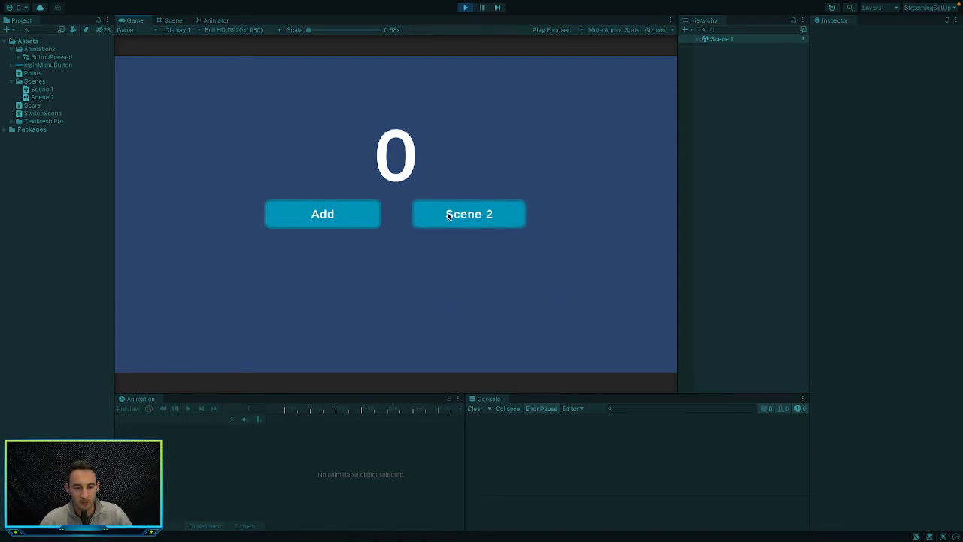
pyautogui.click(449, 216)
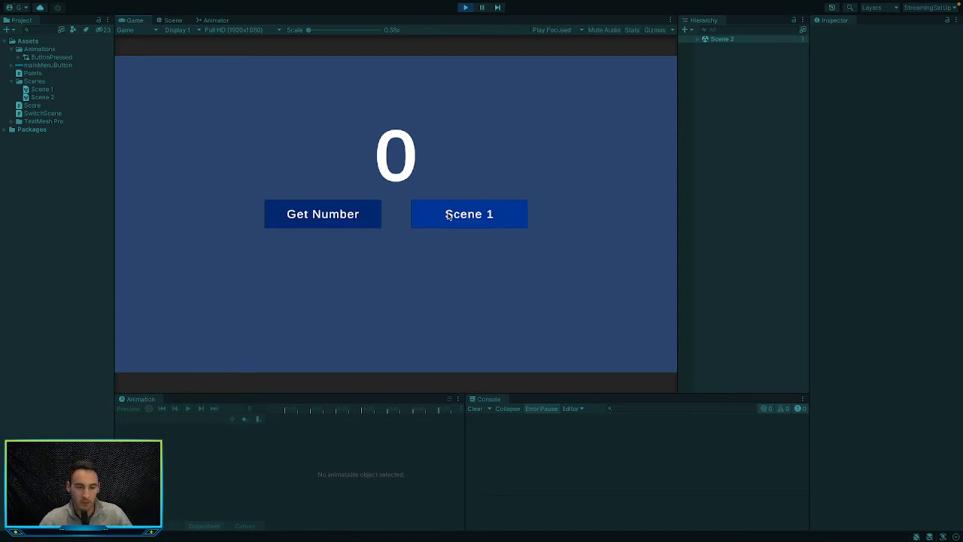
pyautogui.click(465, 7)
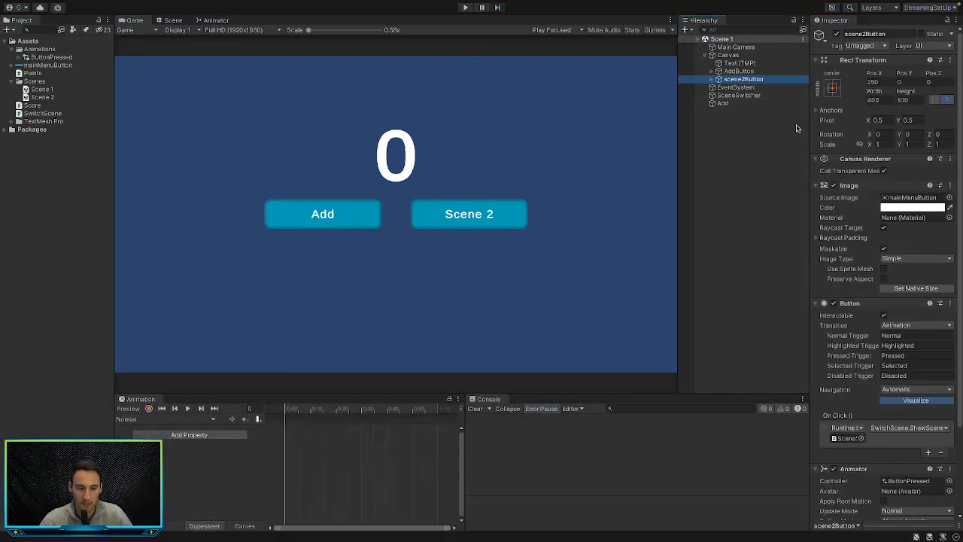
# Set Scale X and Y to 0.8 on the frame 0 keyframe of scene2Button's Pressed clip
pyautogui.click(194, 419)
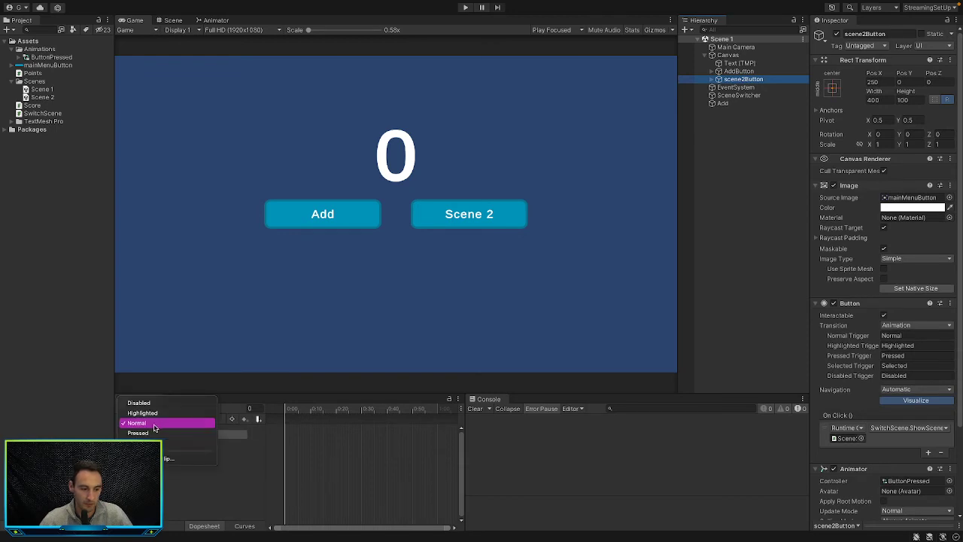
pyautogui.click(154, 431)
pyautogui.click(230, 446)
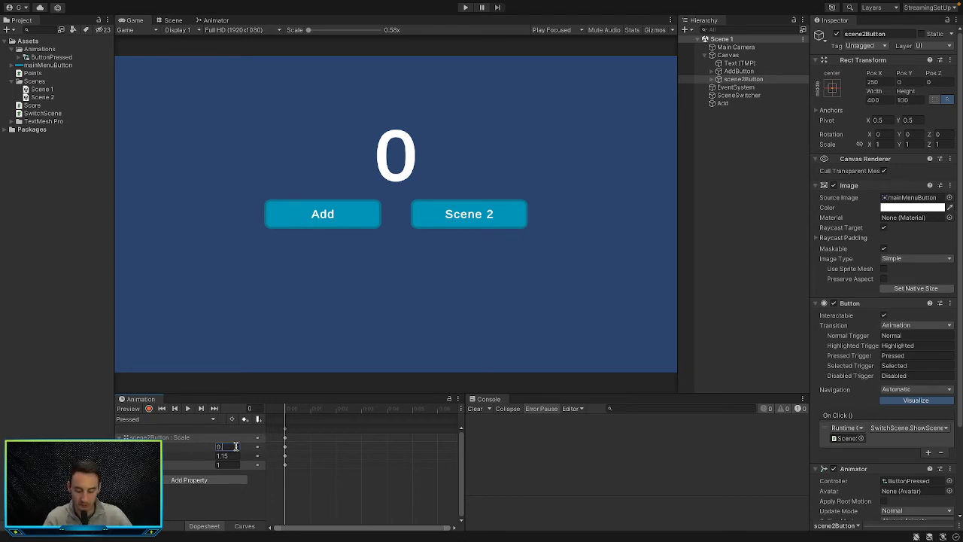
pyautogui.press('Tab')
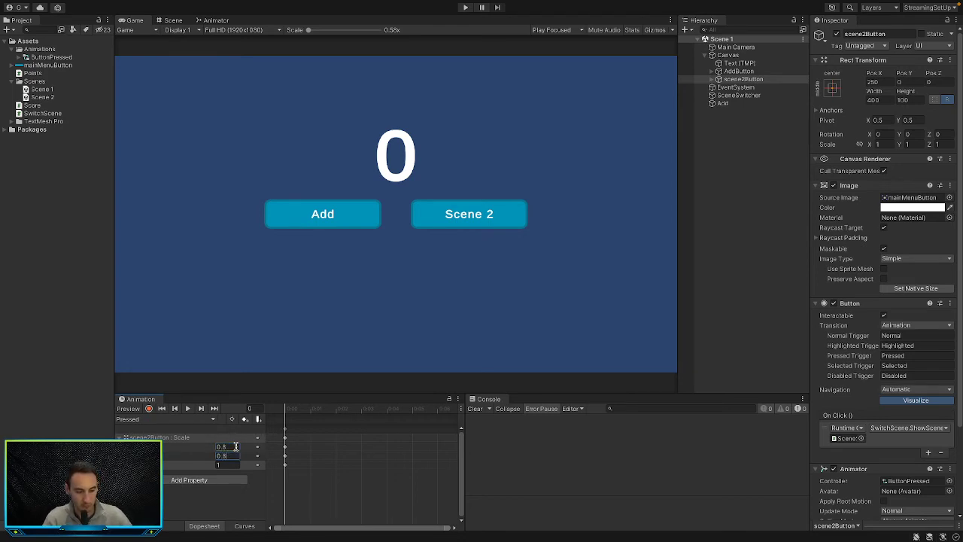
pyautogui.write('0.8')
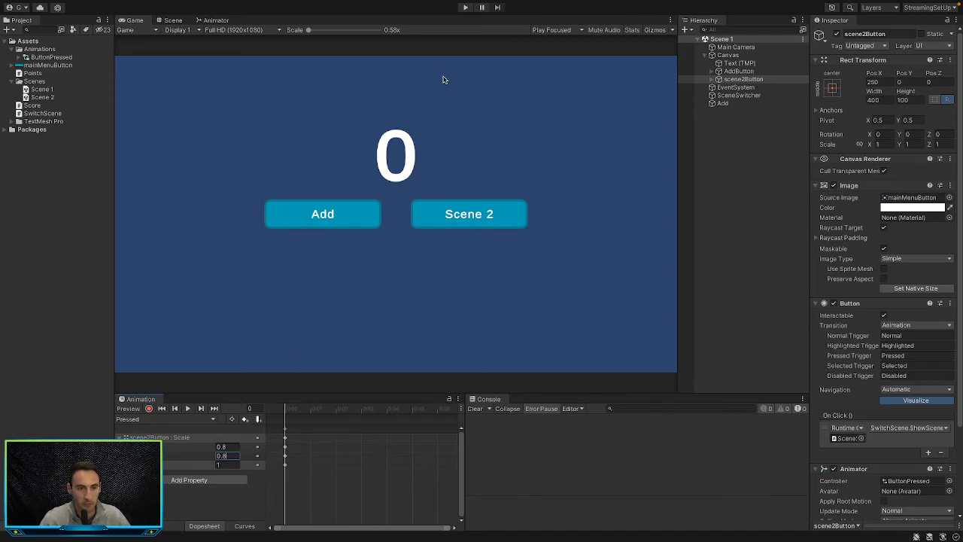
# Run the game to test scene2Button's shrinking press animation while switching between the two scenes, and stop play mode
pyautogui.click(465, 7)
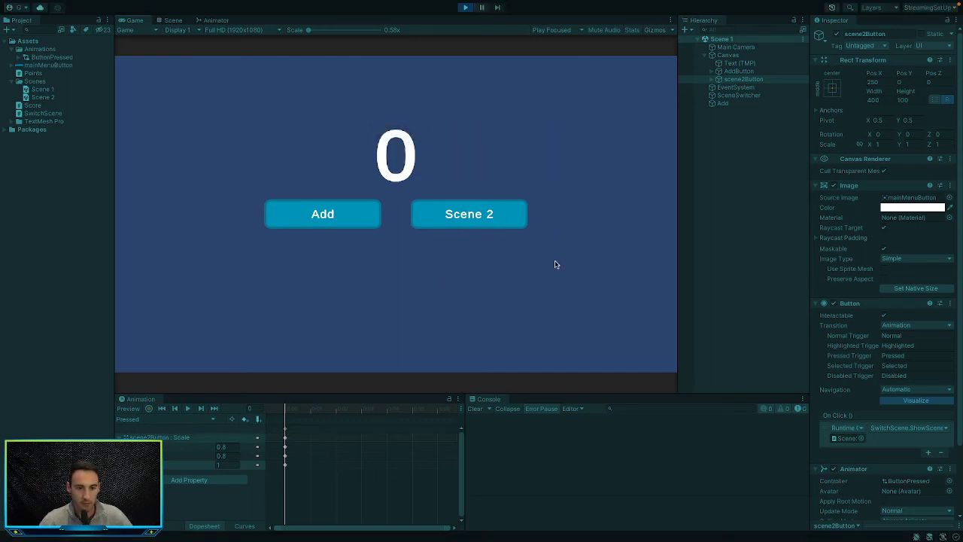
pyautogui.click(488, 224)
pyautogui.click(478, 226)
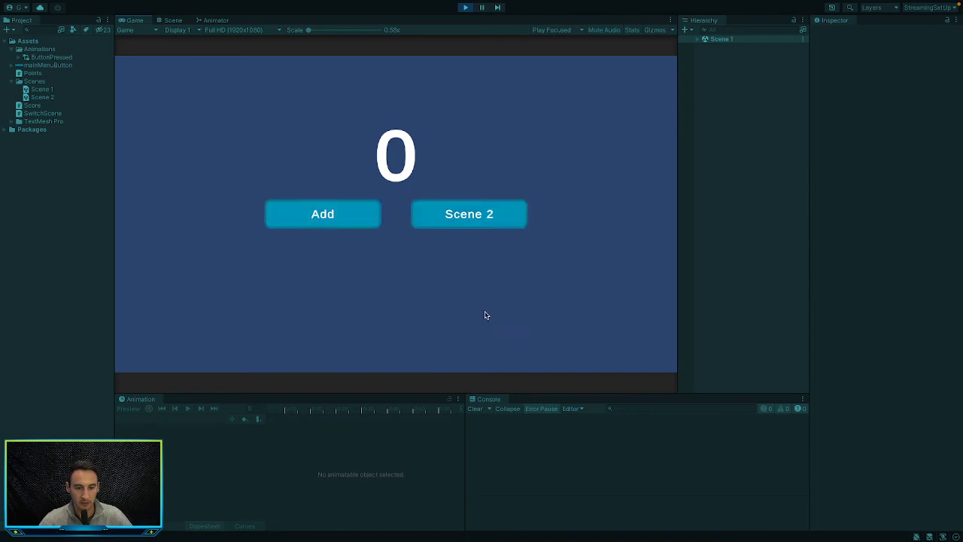
pyautogui.click(490, 214)
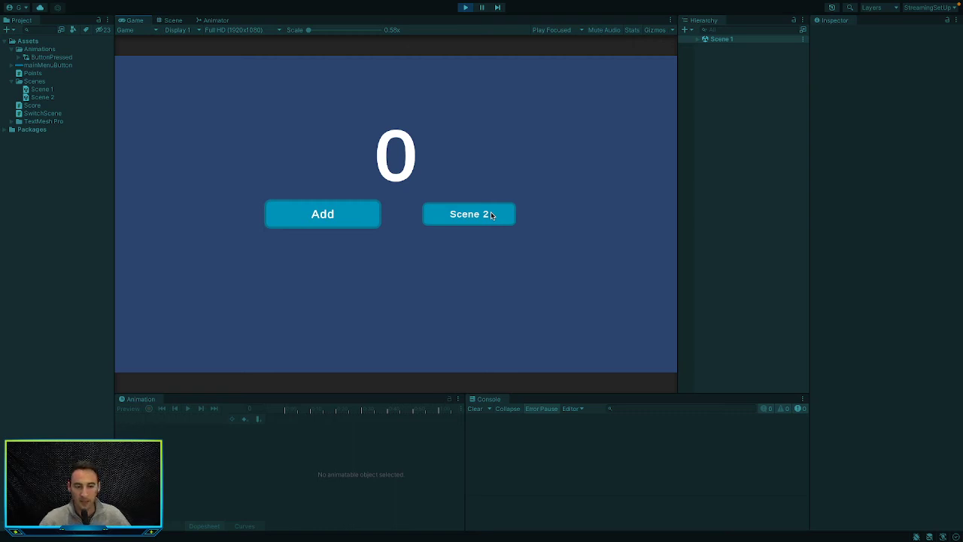
pyautogui.click(490, 216)
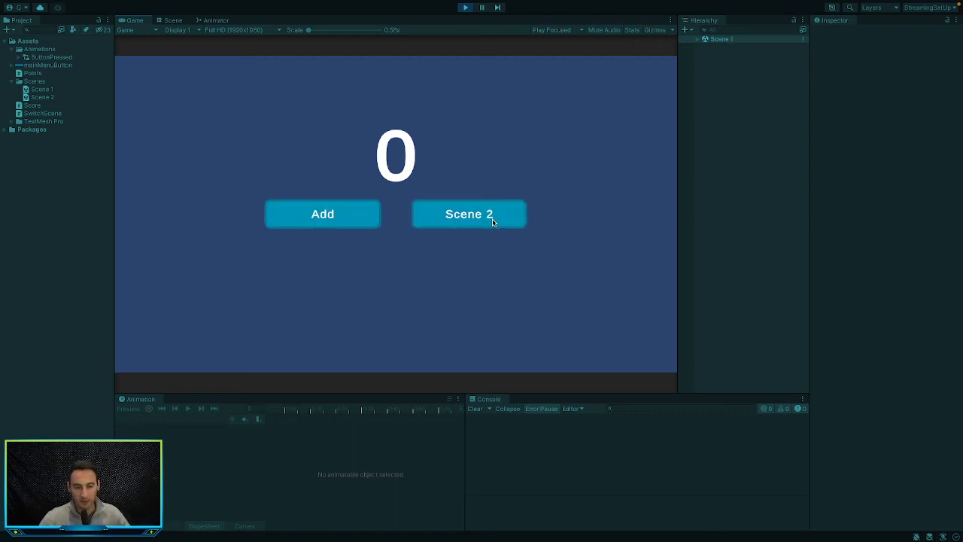
pyautogui.click(462, 215)
pyautogui.click(455, 215)
pyautogui.click(466, 8)
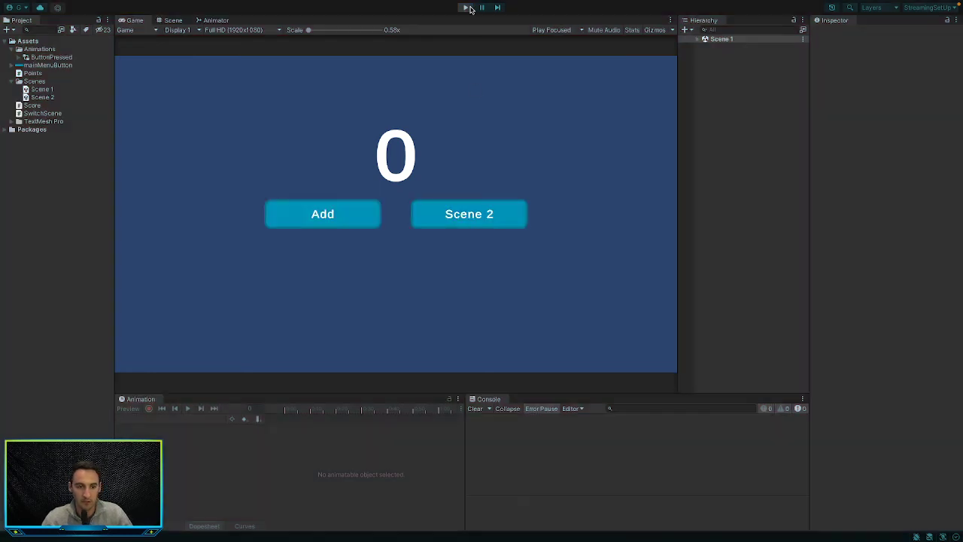
# Add an Animator component to AddButton
pyautogui.click(741, 79)
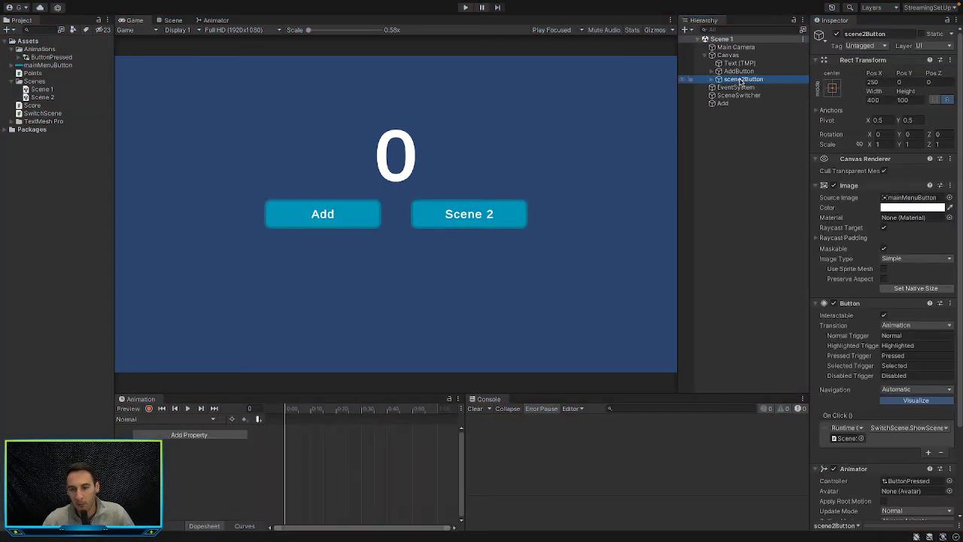
pyautogui.click(739, 71)
pyautogui.scroll(-1, 895, 421)
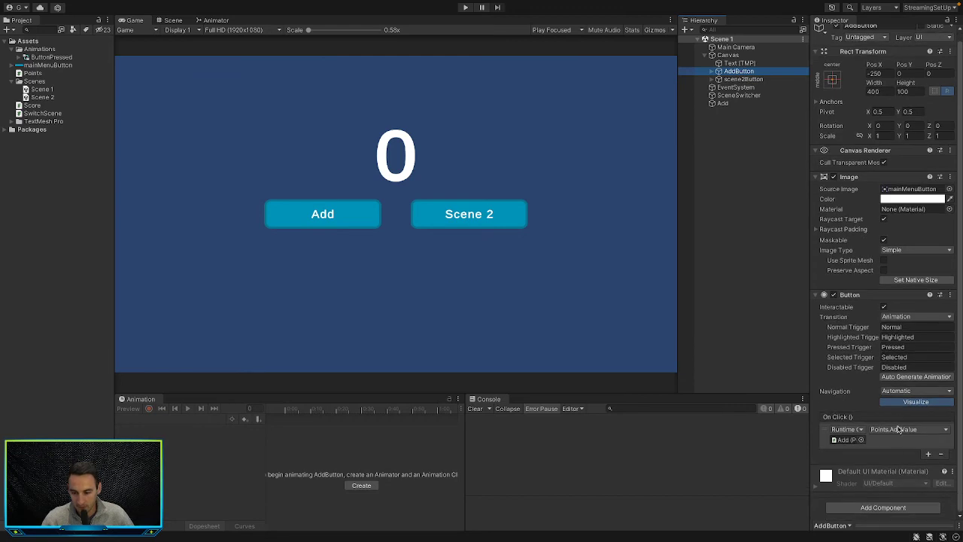
pyautogui.click(882, 513)
pyautogui.write('po')
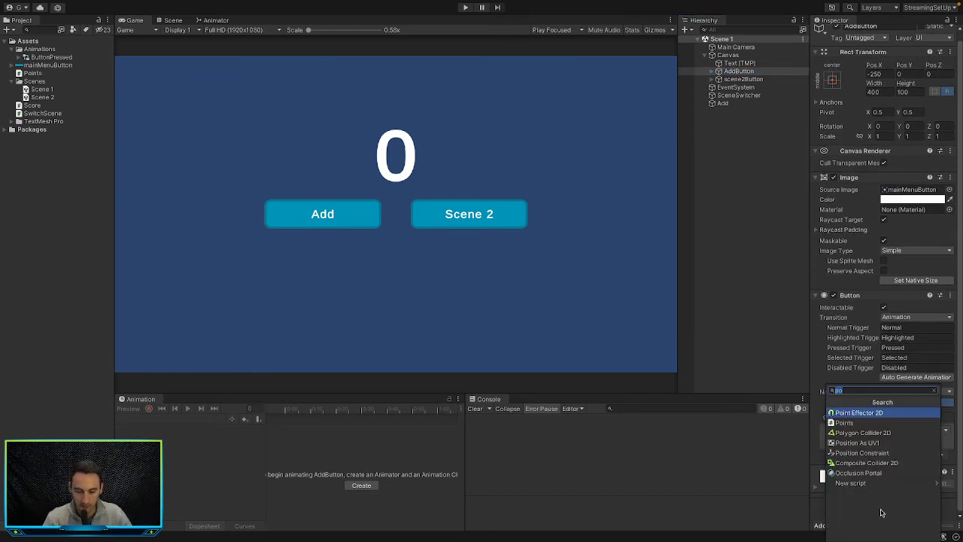
pyautogui.write('Ani')
pyautogui.press('Down')
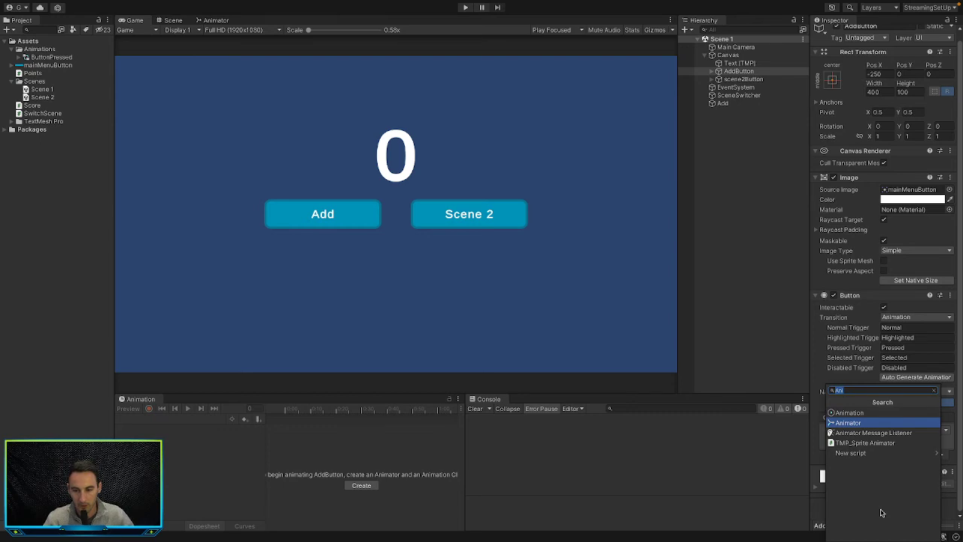
pyautogui.press('Return')
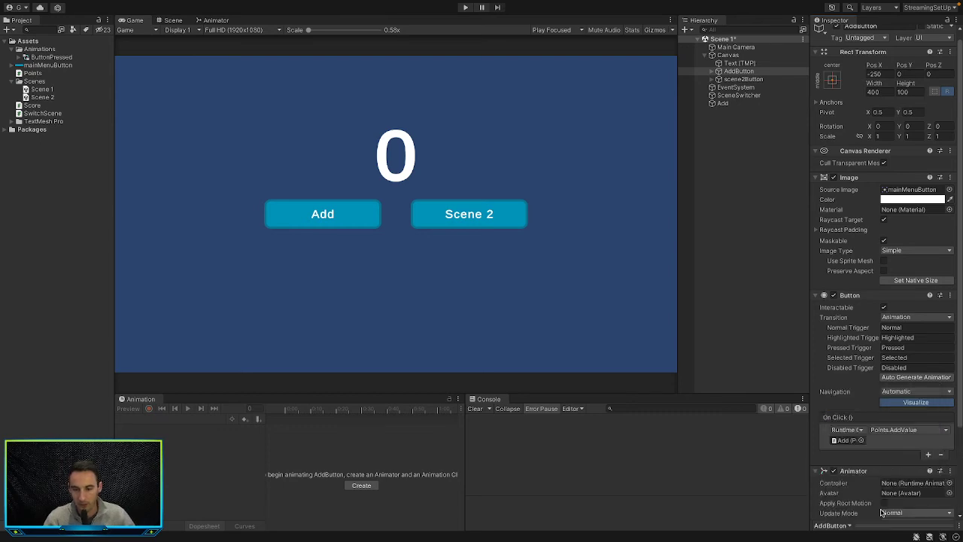
# Assign the ButtonPressed animator controller from the Animations folder to AddButton's Animator component
pyautogui.click(762, 80)
pyautogui.click(741, 72)
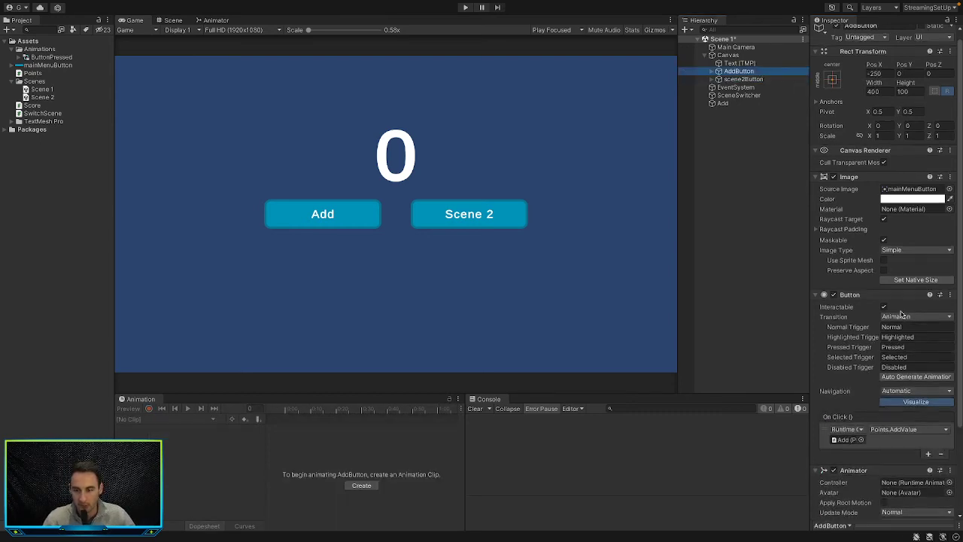
pyautogui.scroll(-3, 872, 301)
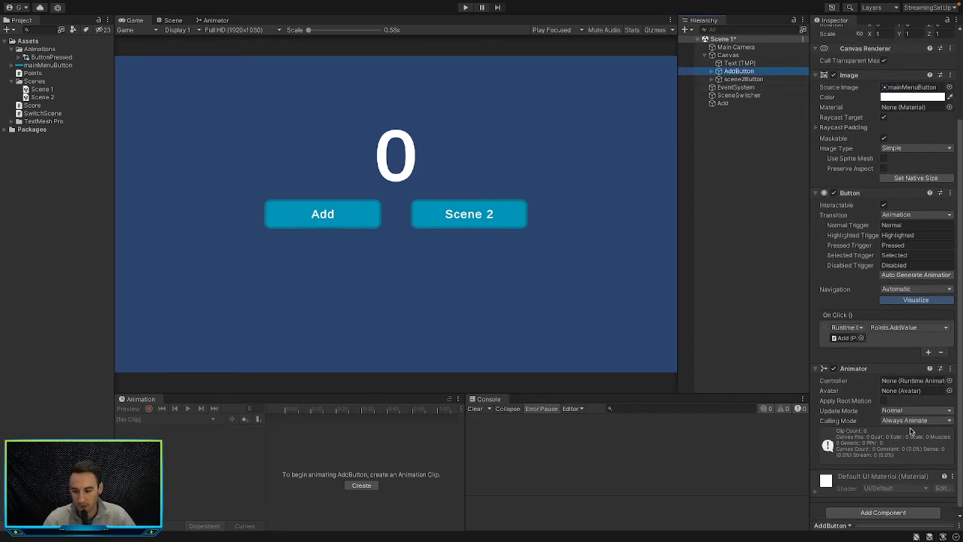
pyautogui.scroll(-1, 910, 431)
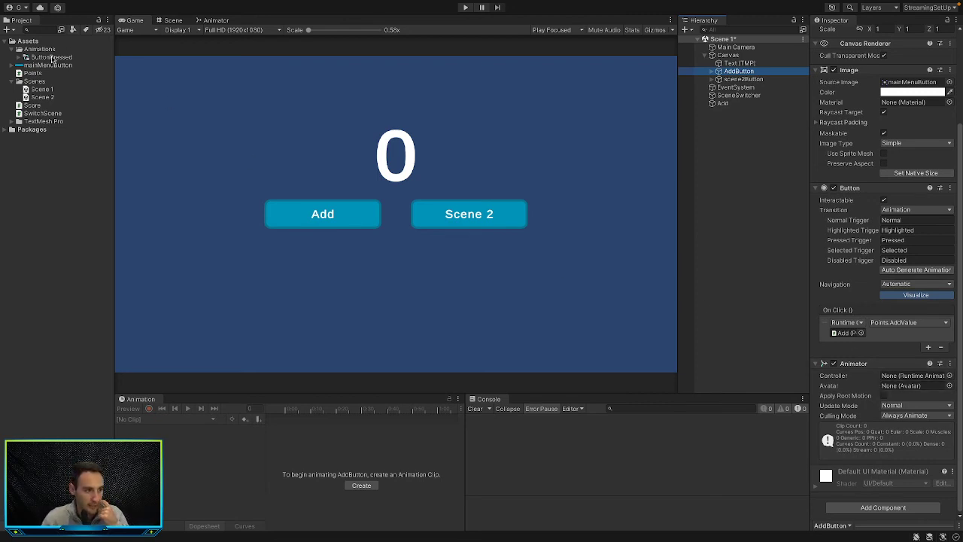
pyautogui.moveTo(47, 65); pyautogui.dragTo(919, 377)
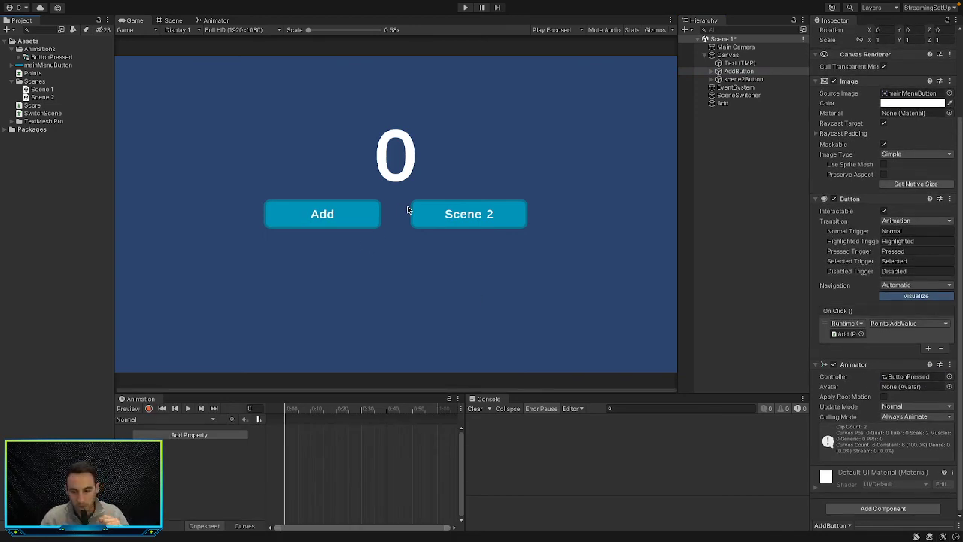
# Run the game to test the shared highlight and press animations on the Add and Scene 2 buttons, and stop play mode
pyautogui.click(466, 7)
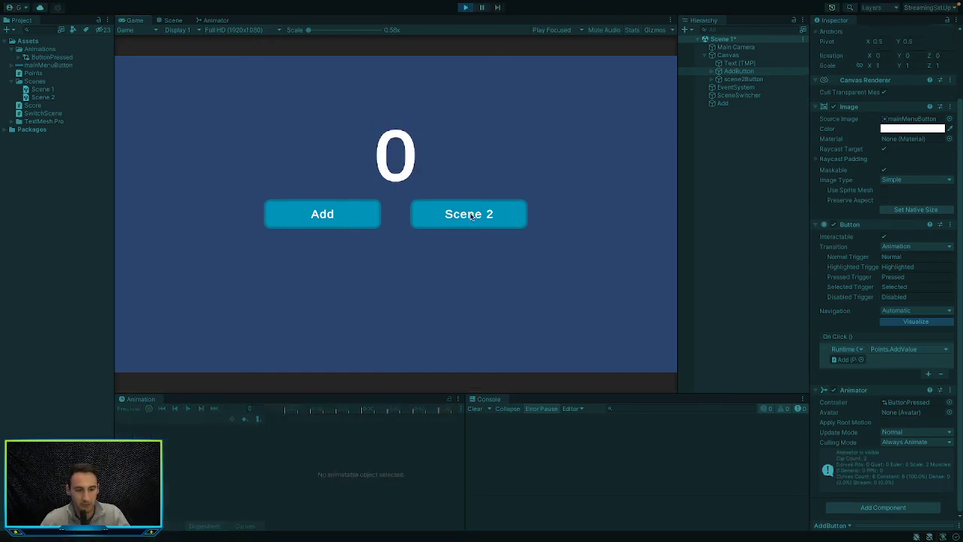
pyautogui.click(353, 216)
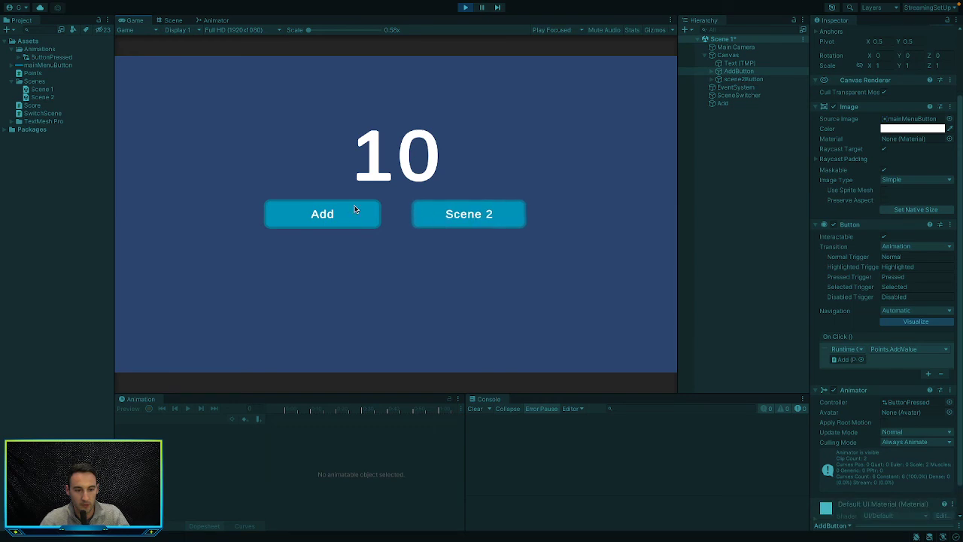
pyautogui.click(365, 220)
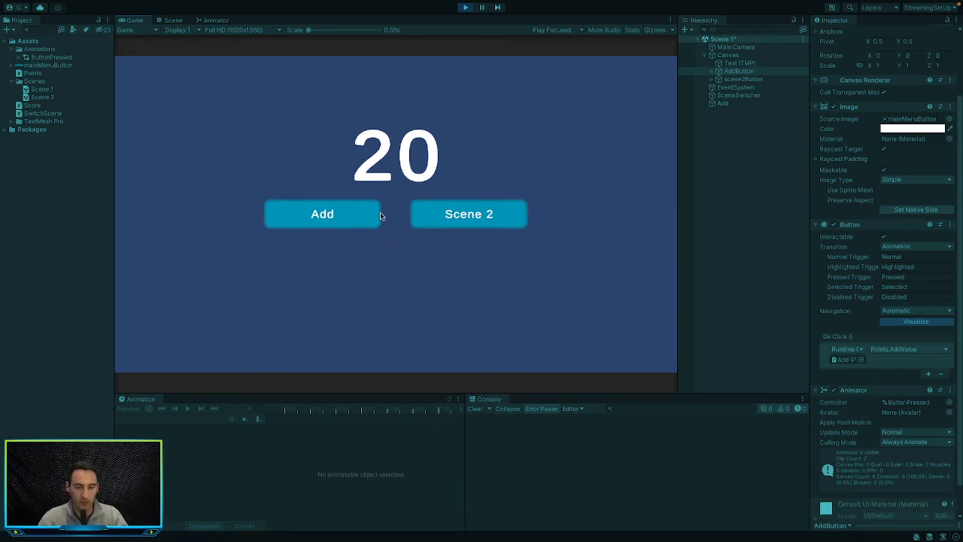
pyautogui.click(429, 220)
pyautogui.click(447, 216)
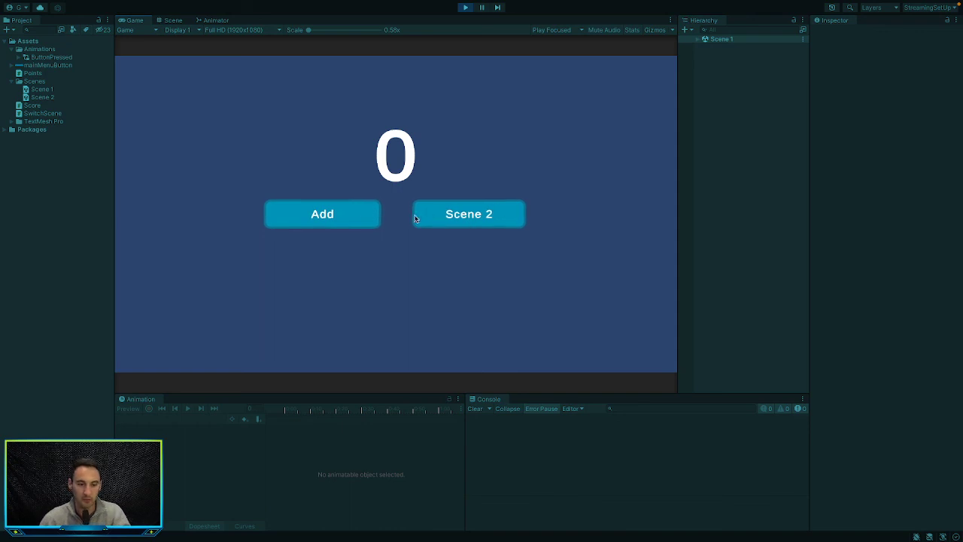
pyautogui.click(366, 216)
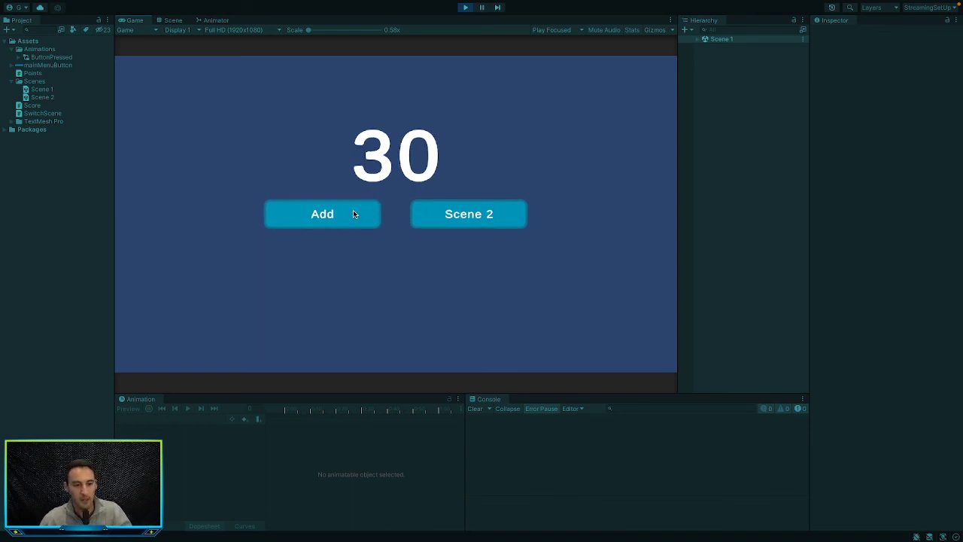
pyautogui.click(354, 214)
pyautogui.click(352, 217)
pyautogui.click(352, 216)
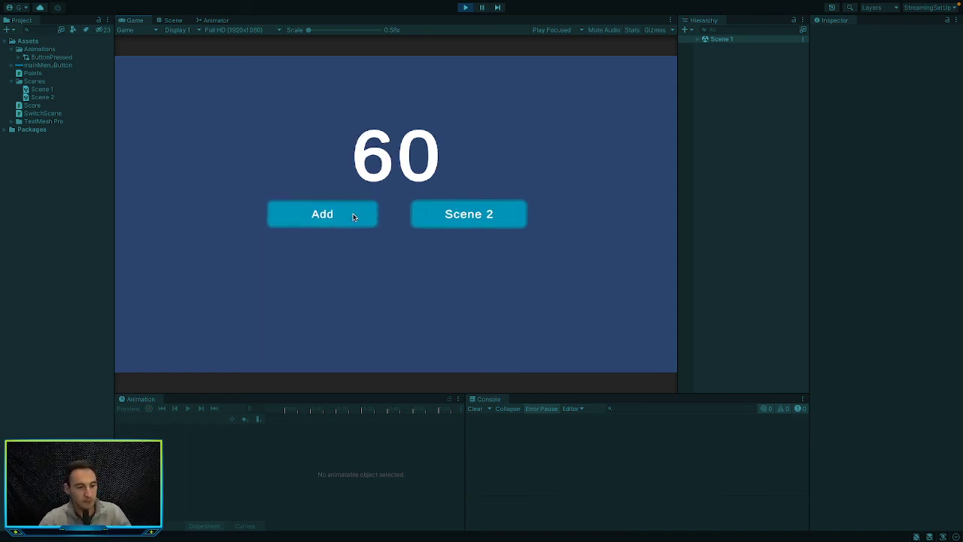
pyautogui.click(352, 217)
pyautogui.click(352, 216)
pyautogui.click(353, 216)
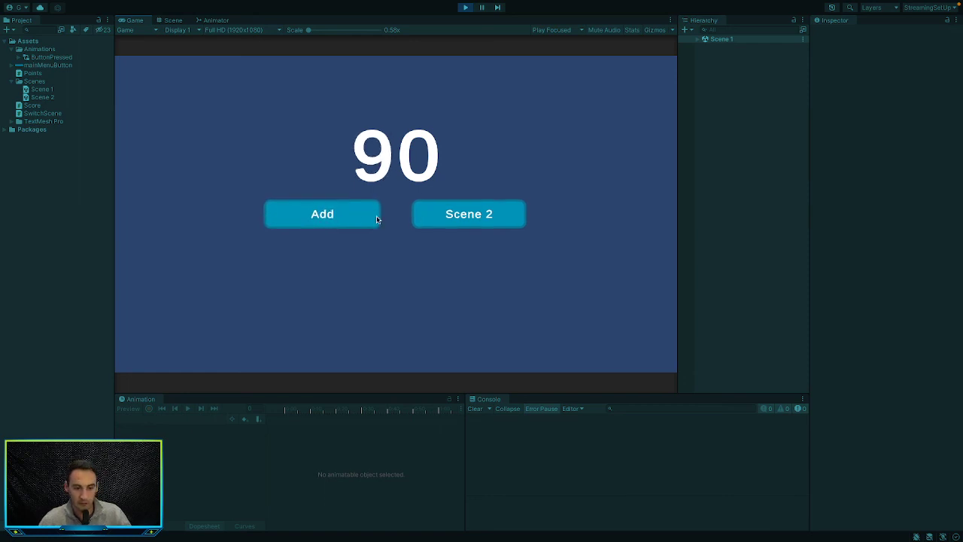
pyautogui.click(465, 7)
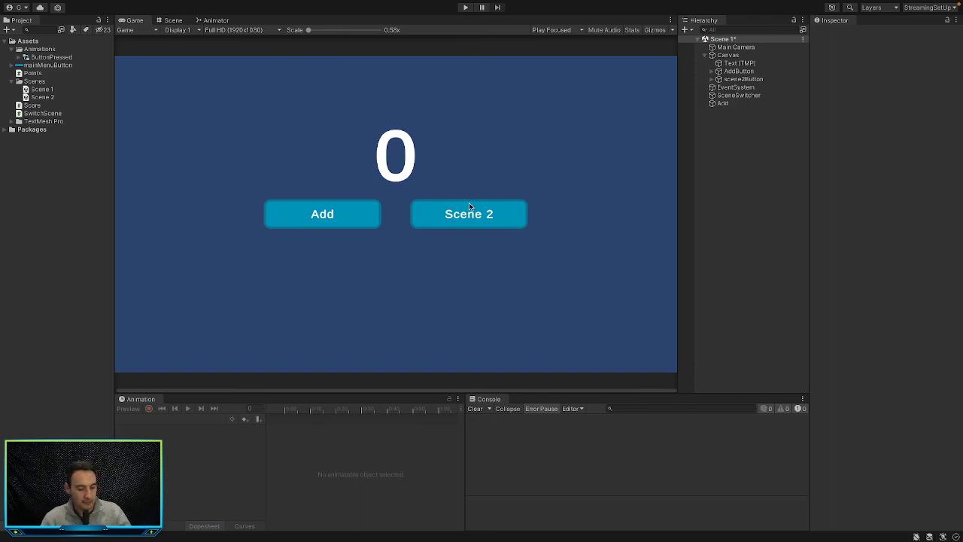